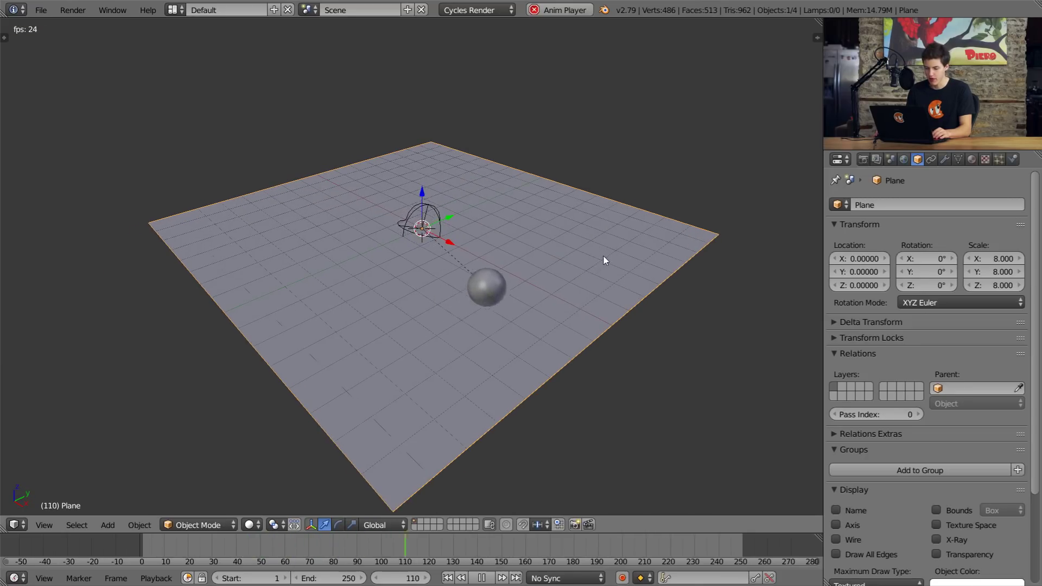
Select the rolling sphere and show its Physics properties.
right_click(425, 225)
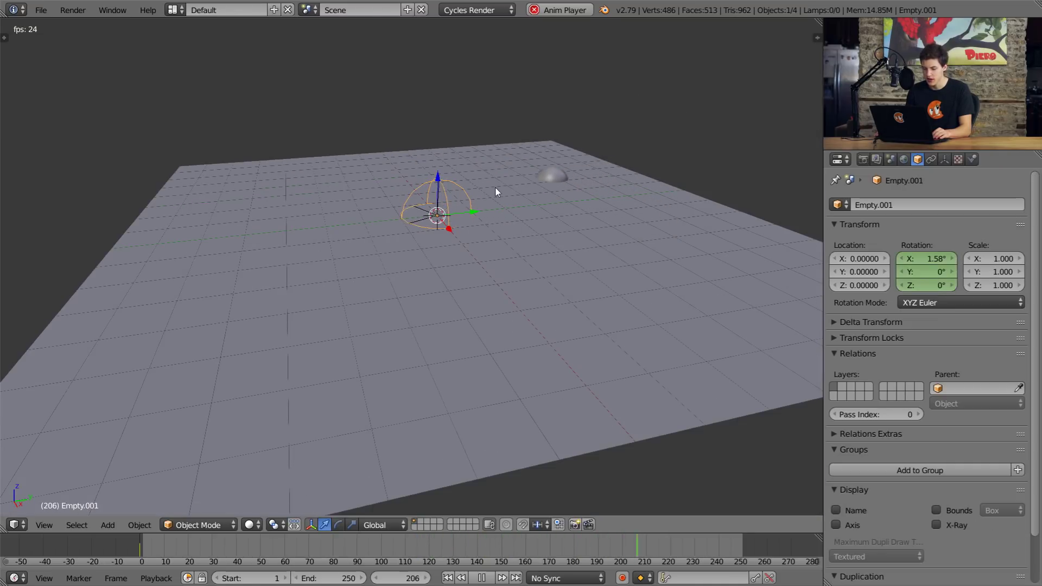
middle_click_drag(472, 143, 485, 231)
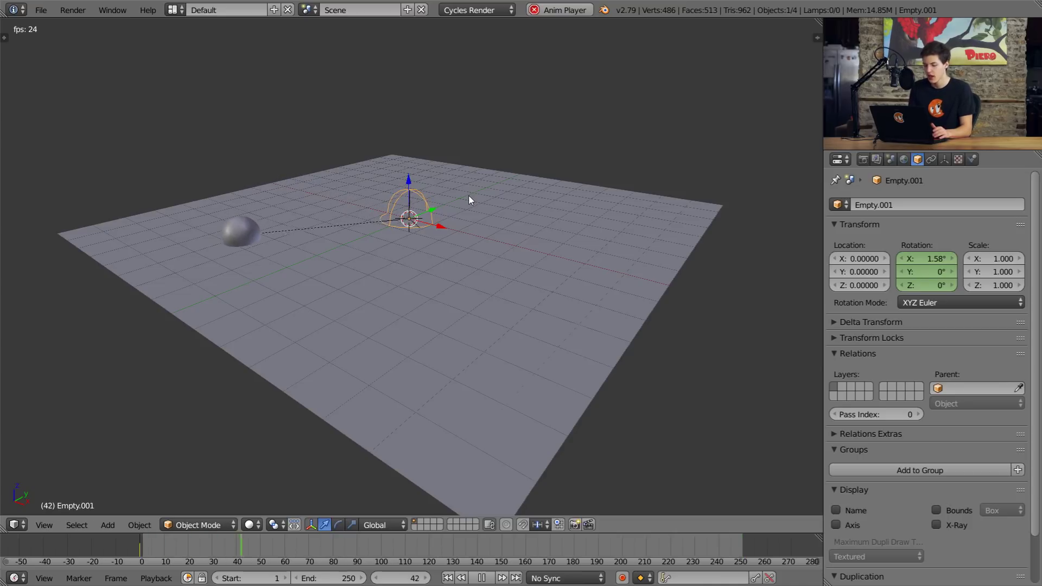
right_click(502, 237)
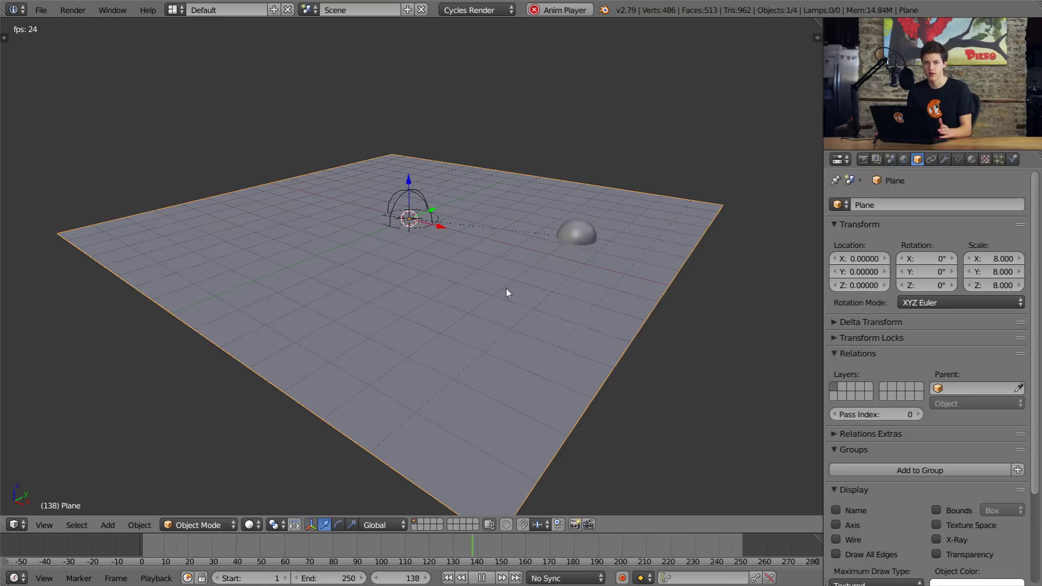
right_click(583, 220)
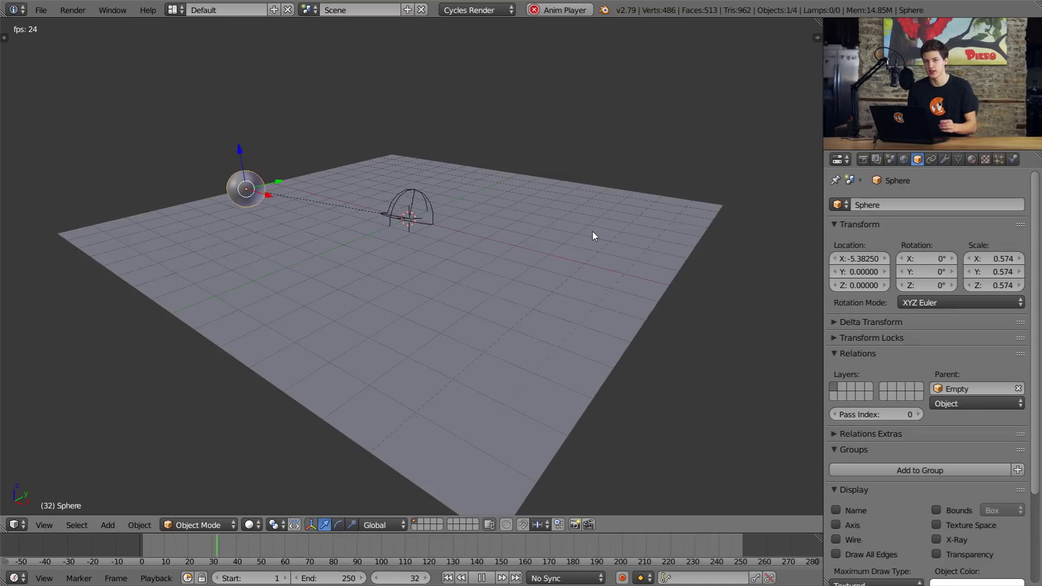
left_click(1013, 159)
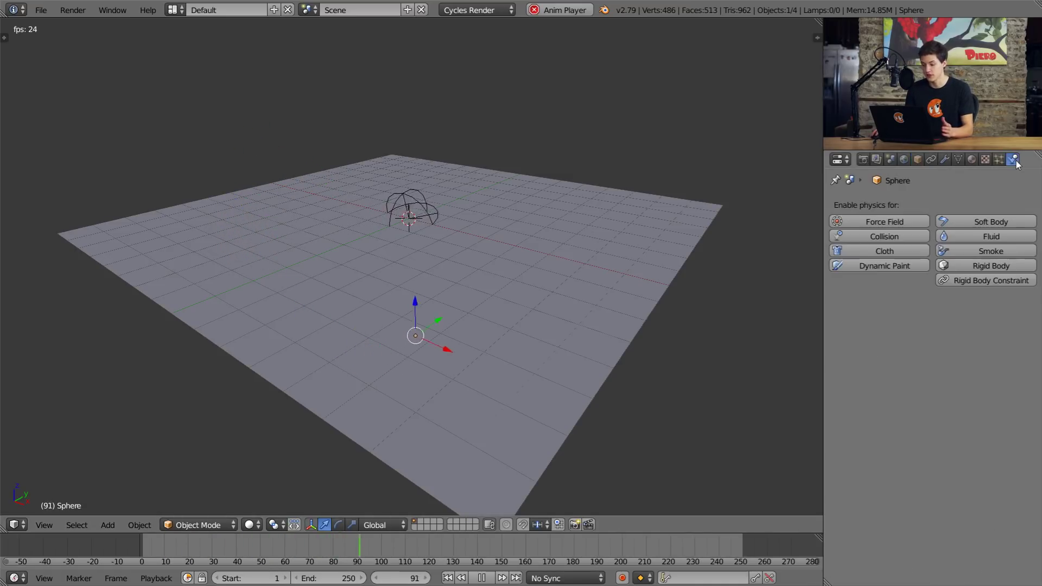
Enable Dynamic Paint on the sphere and add it as a Brush, then select the plane.
left_click(879, 270)
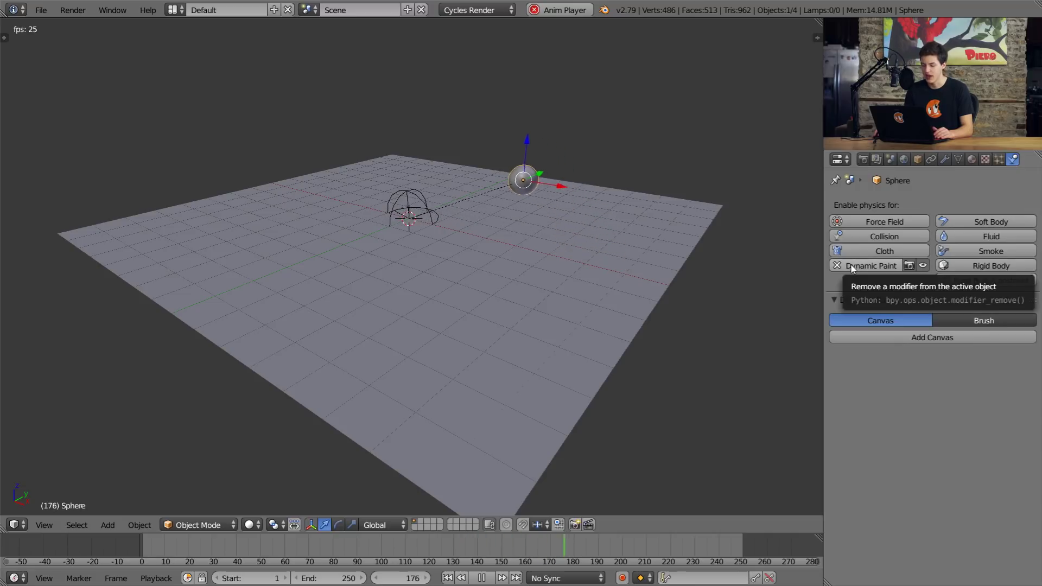
left_click(967, 324)
left_click(906, 325)
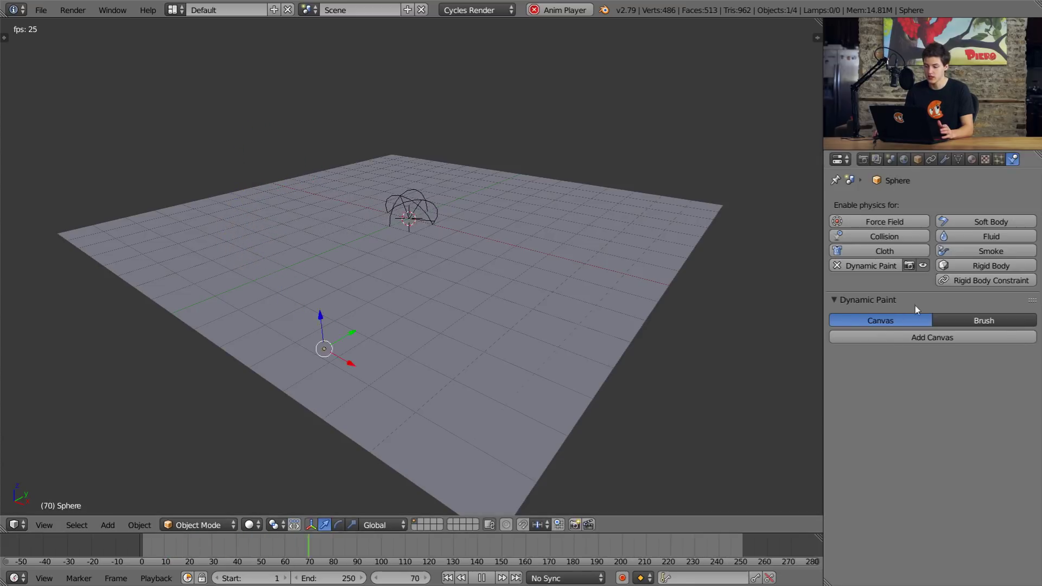
left_click(998, 324)
left_click(974, 338)
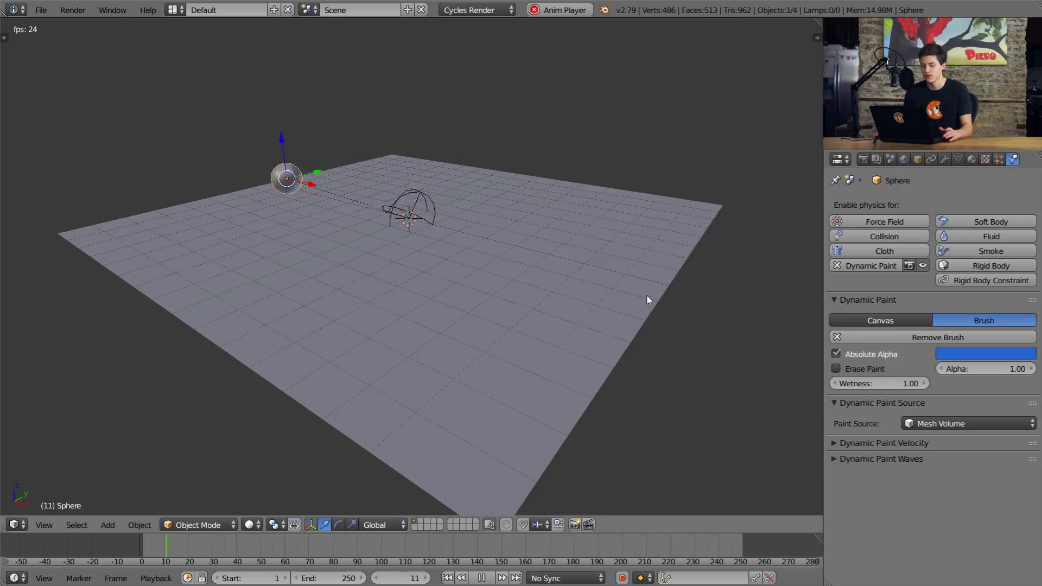
right_click(612, 282)
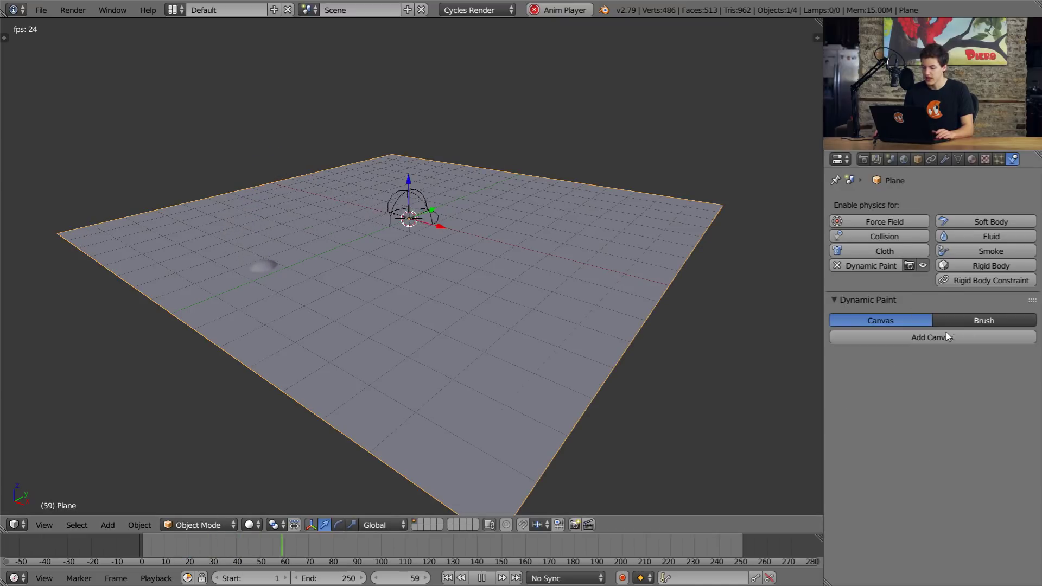
Add a Dynamic Paint canvas to the plane and review its Vertex Paint surface settings.
left_click(945, 336)
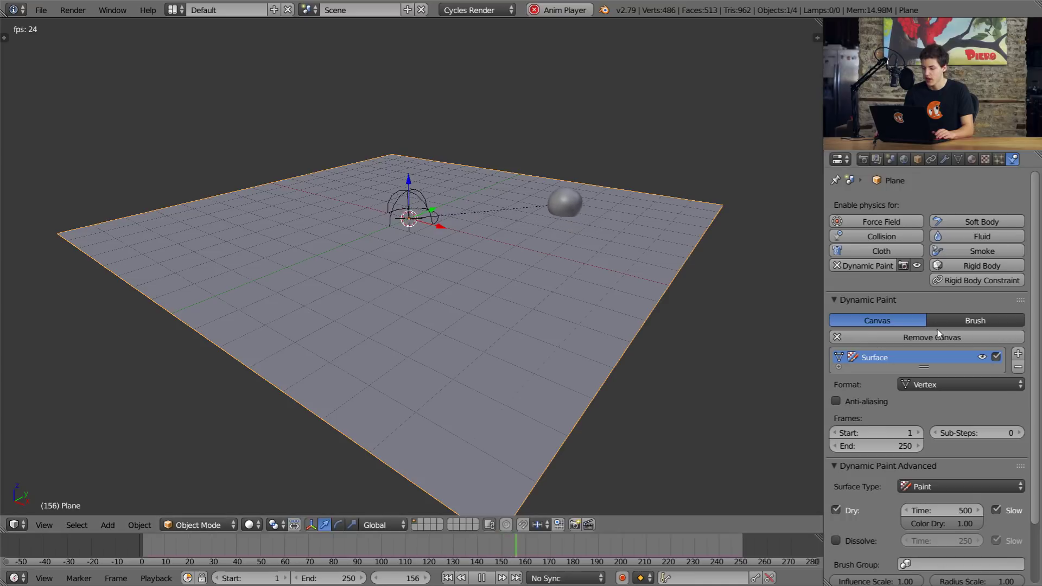
scroll(938, 338, "down", 3)
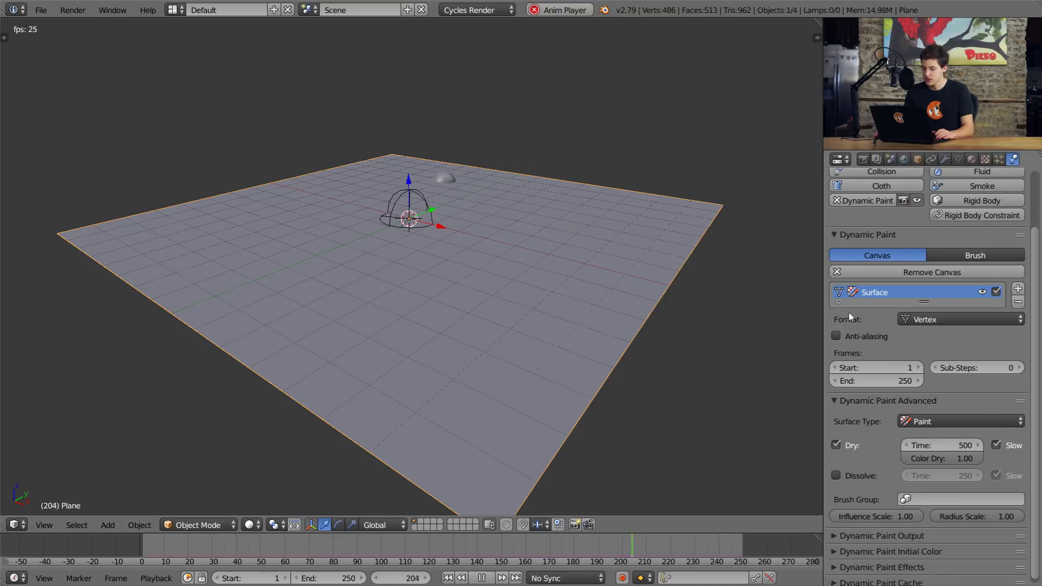
scroll(943, 326, "down", 1)
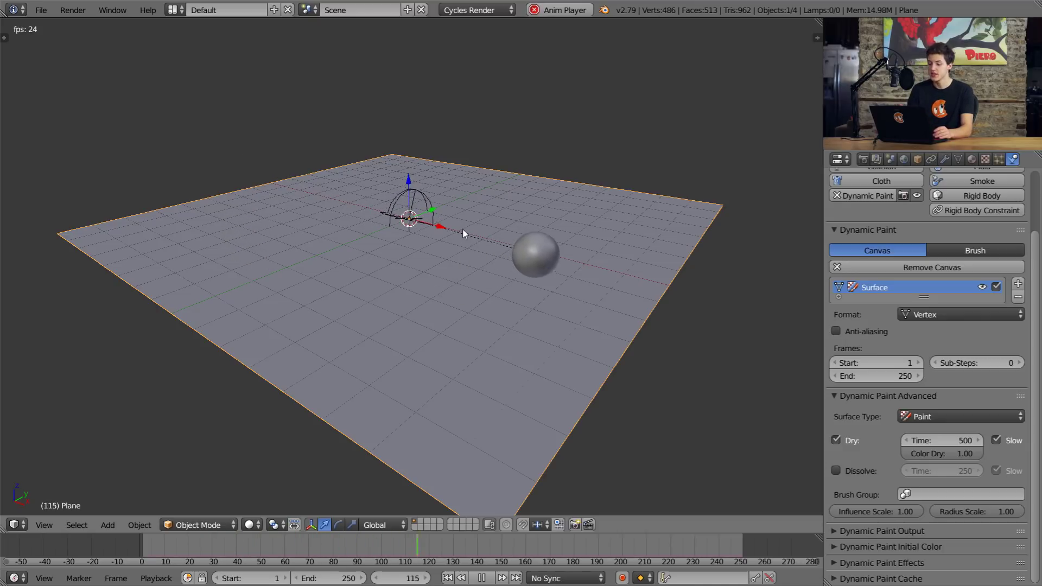
Subdivide the plane's mesh twice in Edit Mode, then return to Object Mode.
key("Tab")
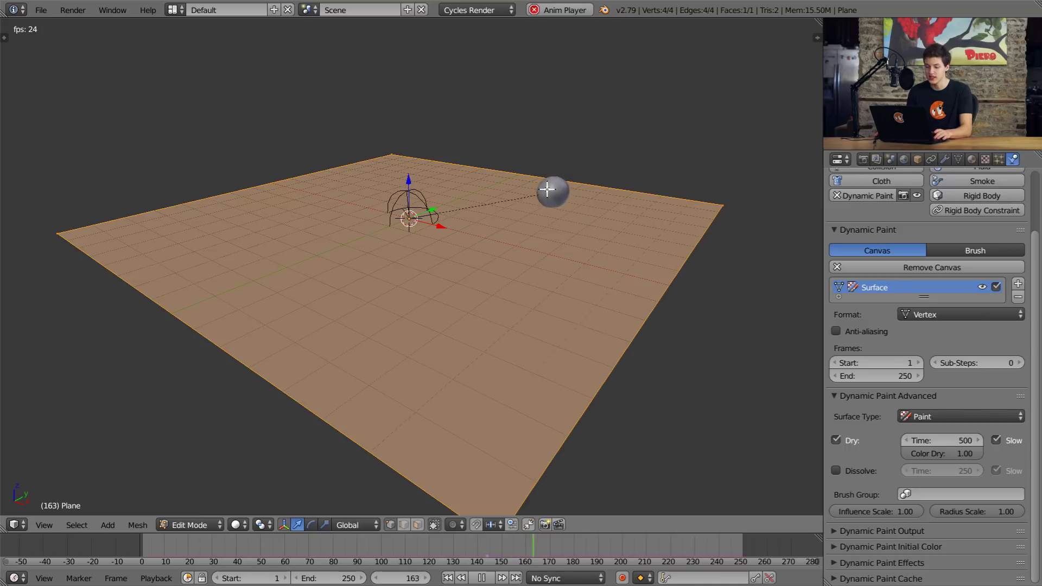
key("w")
left_click(501, 180)
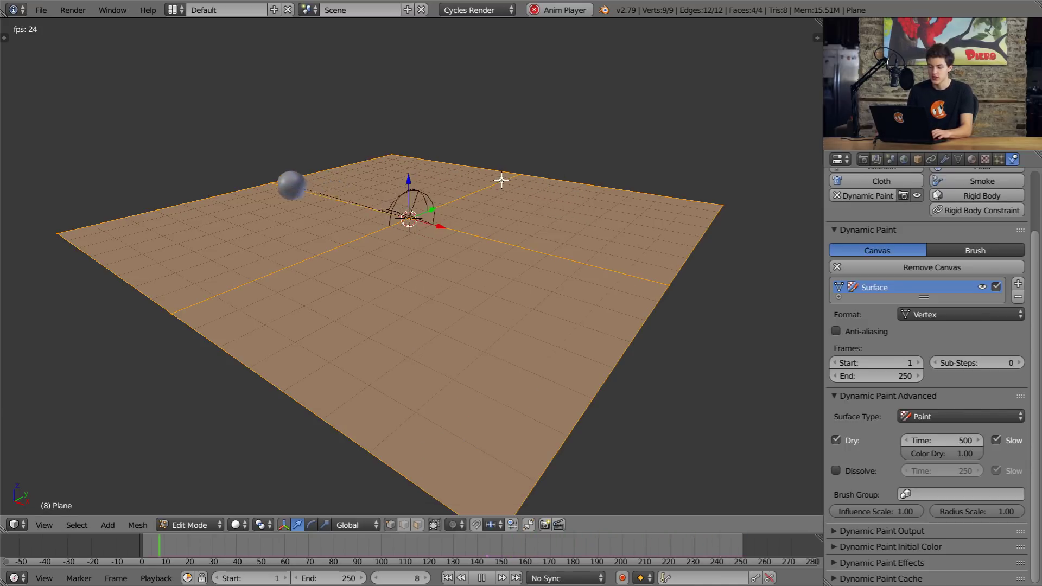
key("w")
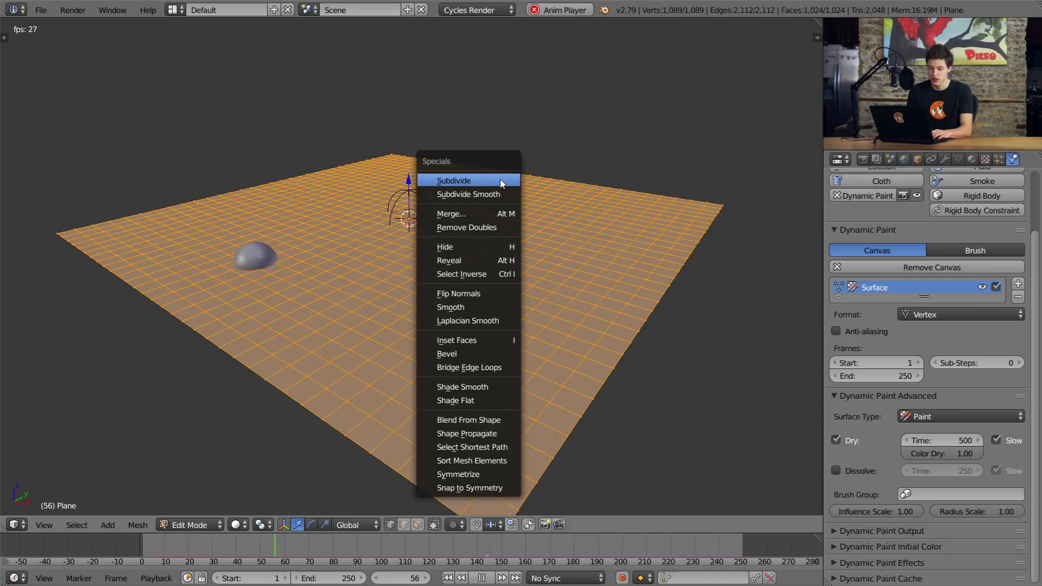
left_click(501, 180)
key("Tab")
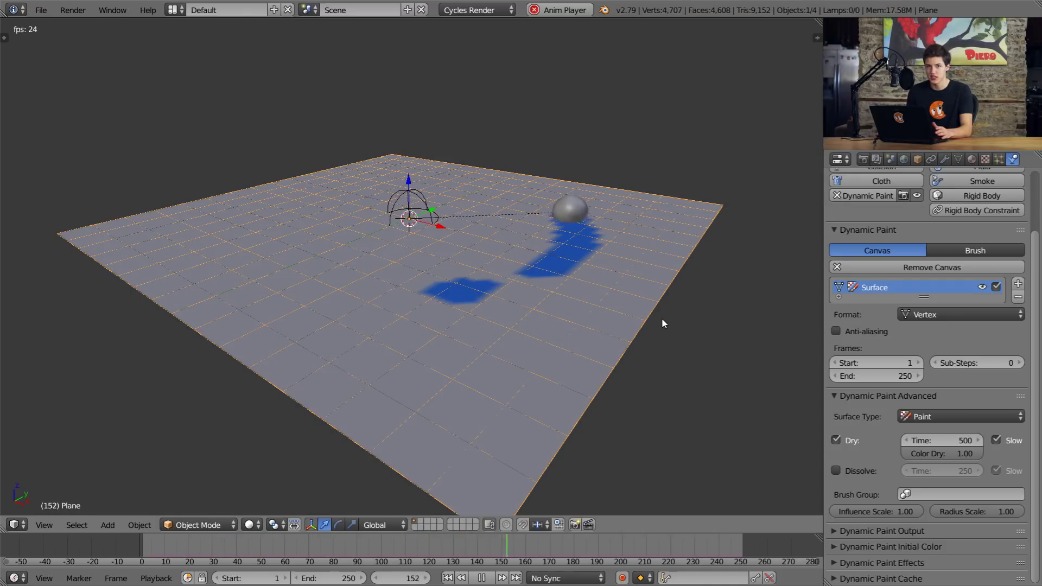
Orbit and zoom in to look down on the painted plane.
middle_click_drag(644, 304, 624, 333)
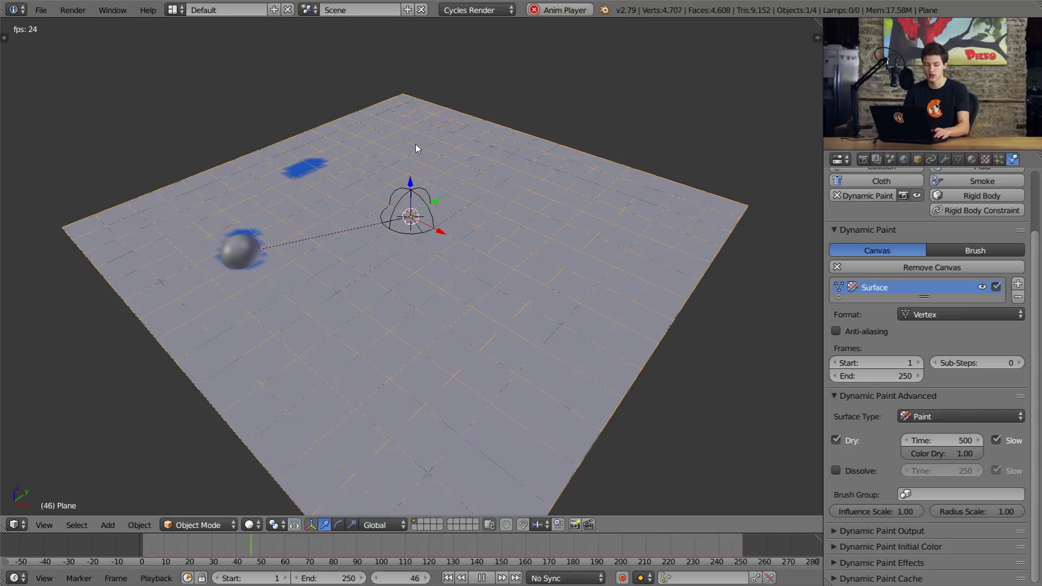
key("Tab")
scroll(423, 319, "up", 5)
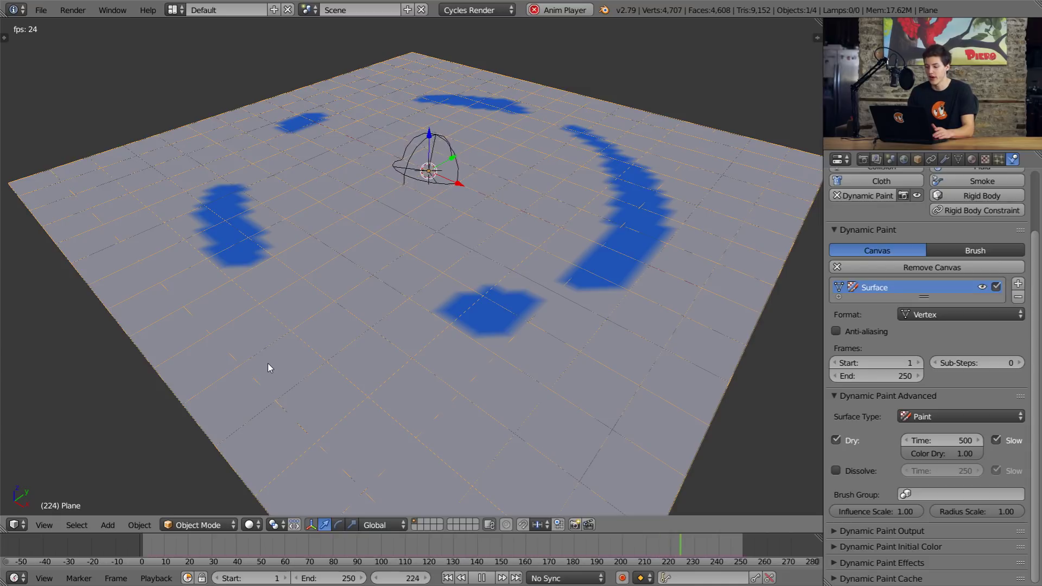
Try Image Sequence format, browse the Effects and Output panels, then restore Vertex format.
left_click(923, 315)
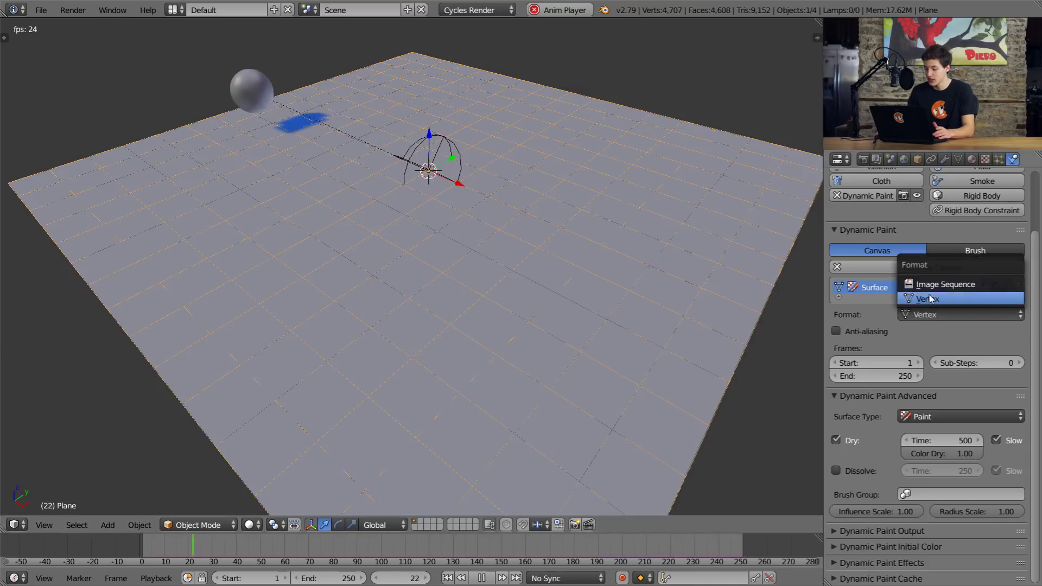
left_click(932, 284)
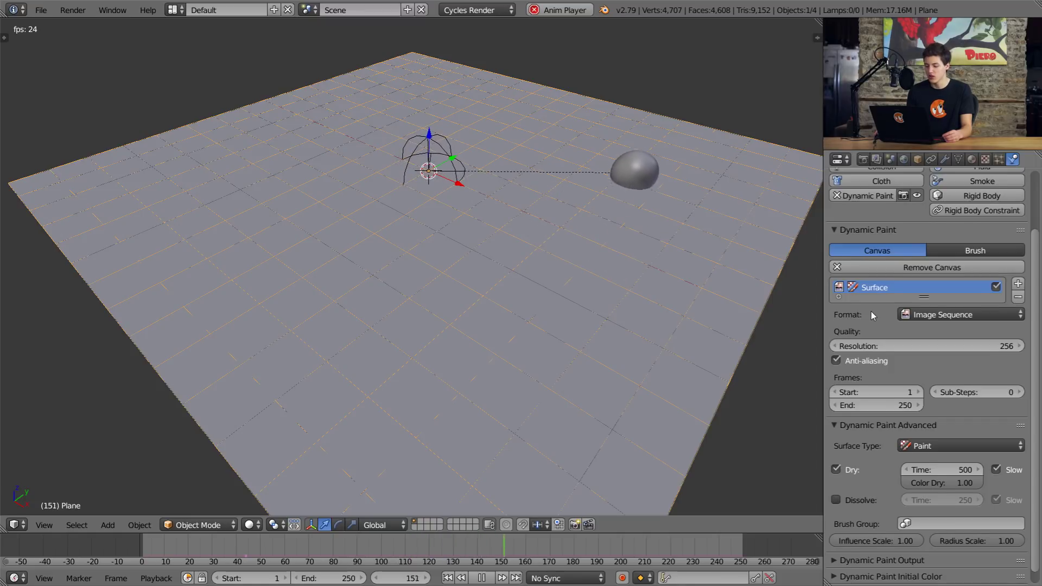
scroll(871, 312, "down", 1)
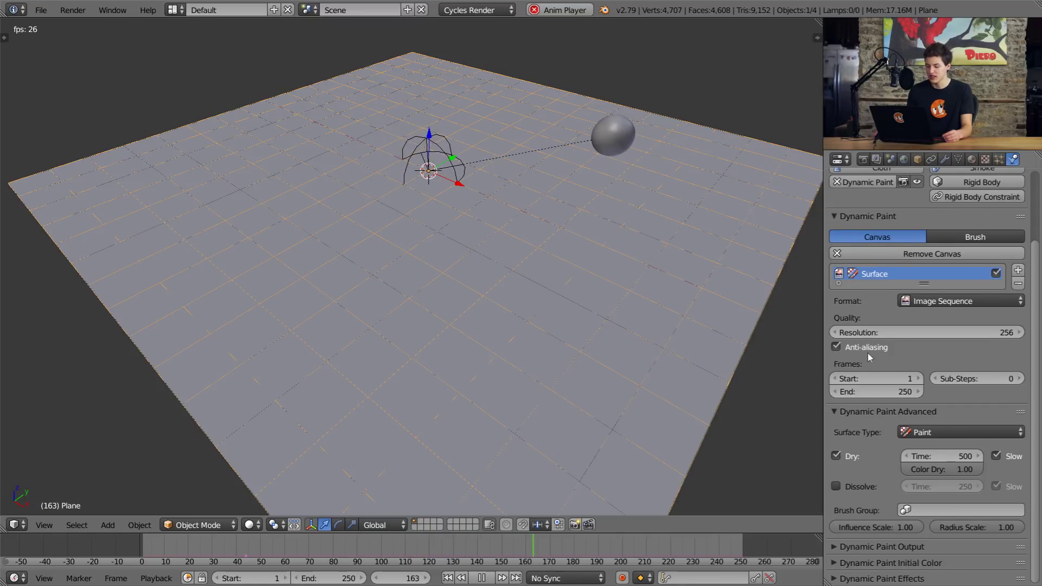
left_click(892, 579)
scroll(894, 532, "down", 4)
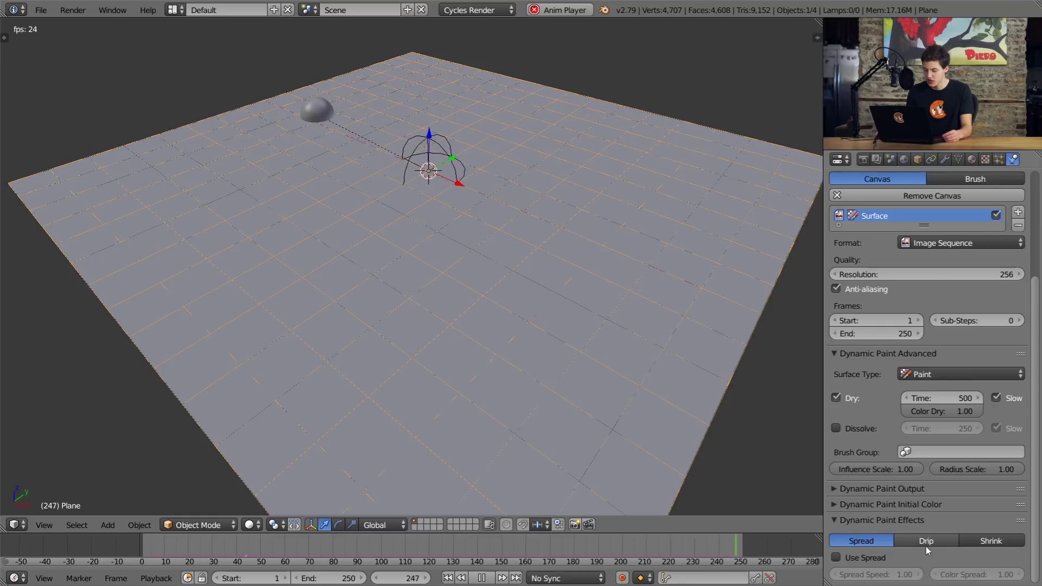
left_click(875, 519)
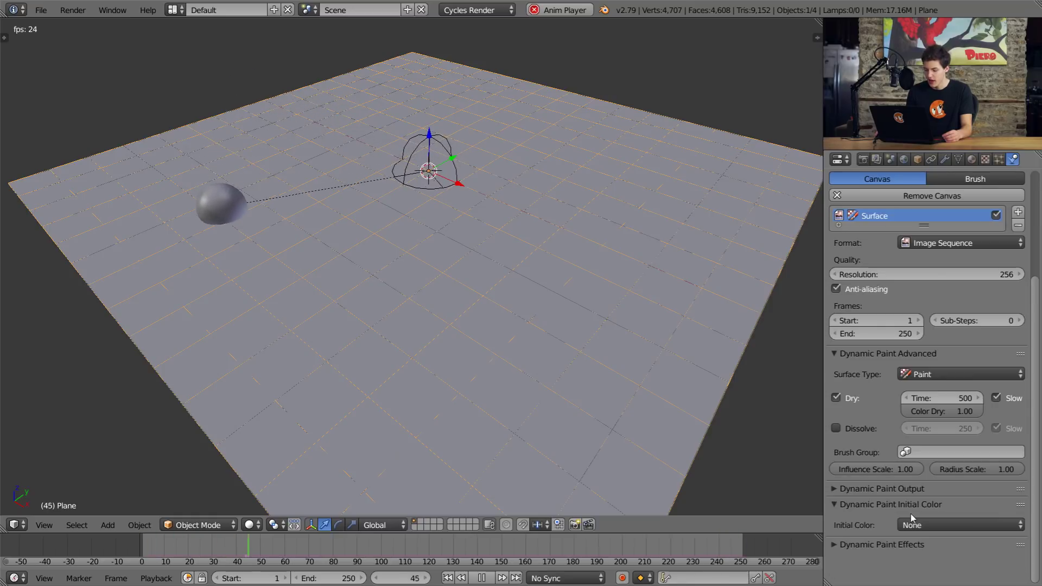
left_click(903, 488)
left_click(905, 488)
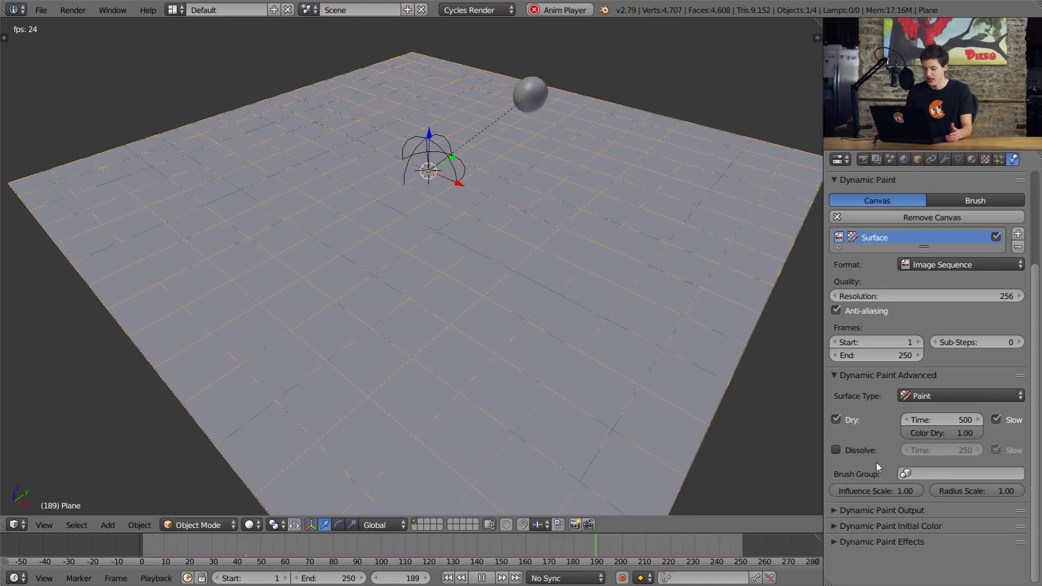
left_click(918, 265)
left_click(925, 249)
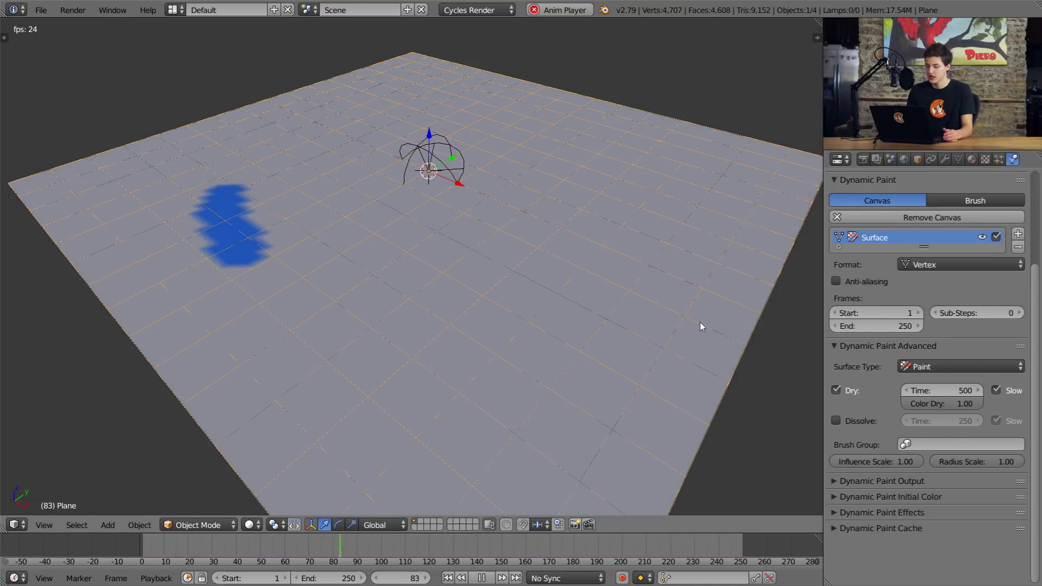
Subdivide the plane twice more in Edit Mode and return to Object Mode.
key("Tab")
key("w")
left_click(487, 234)
key("w")
left_click(487, 233)
key("Tab")
Undo the last subdivision, subdivide once more, and go back to Object Mode.
middle_click_drag(486, 234, 620, 251)
key("ctrl+z")
key("ctrl+z")
key("ctrl+z")
key("w")
left_click(586, 253)
key("Tab")
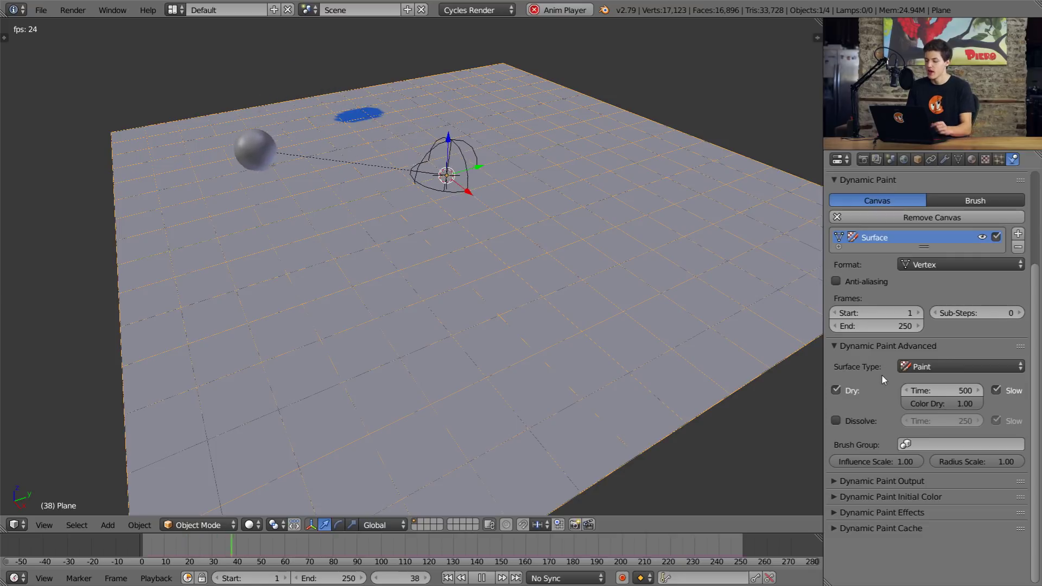
left_click(916, 367)
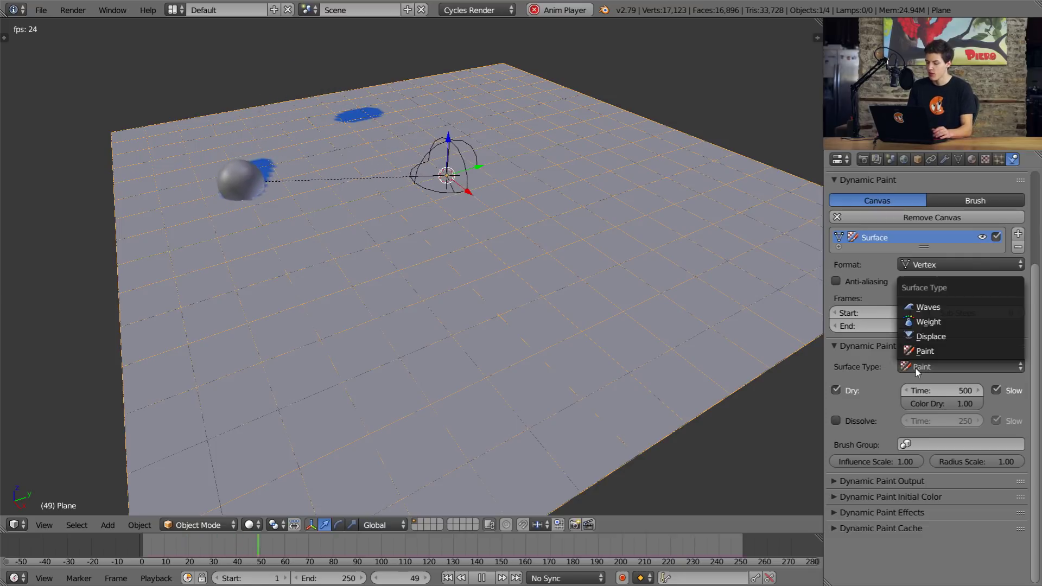
Set the canvas surface type to Displace and orbit to view the carved dents.
left_click(933, 337)
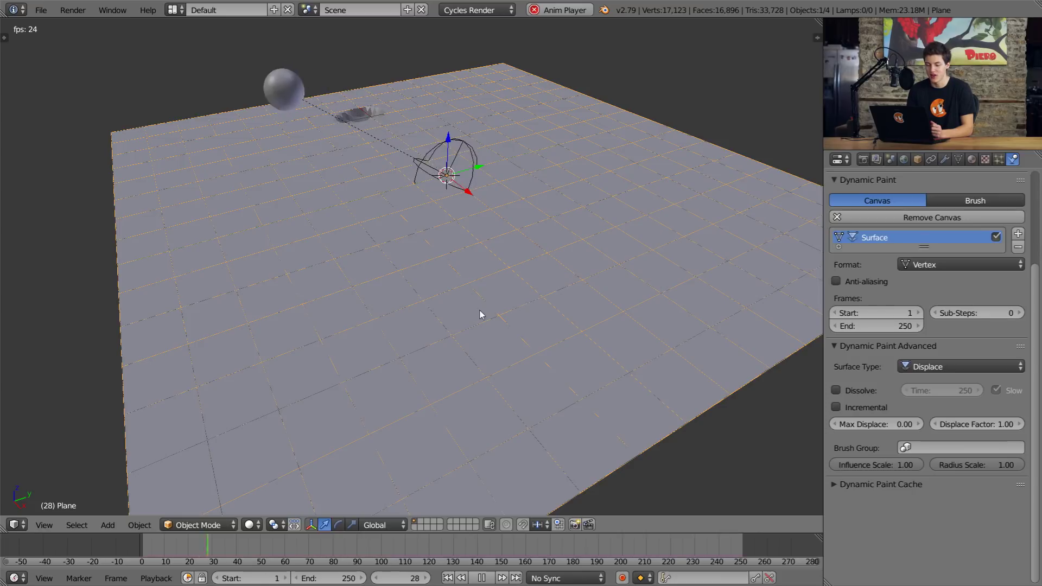
middle_click_drag(425, 261, 467, 277)
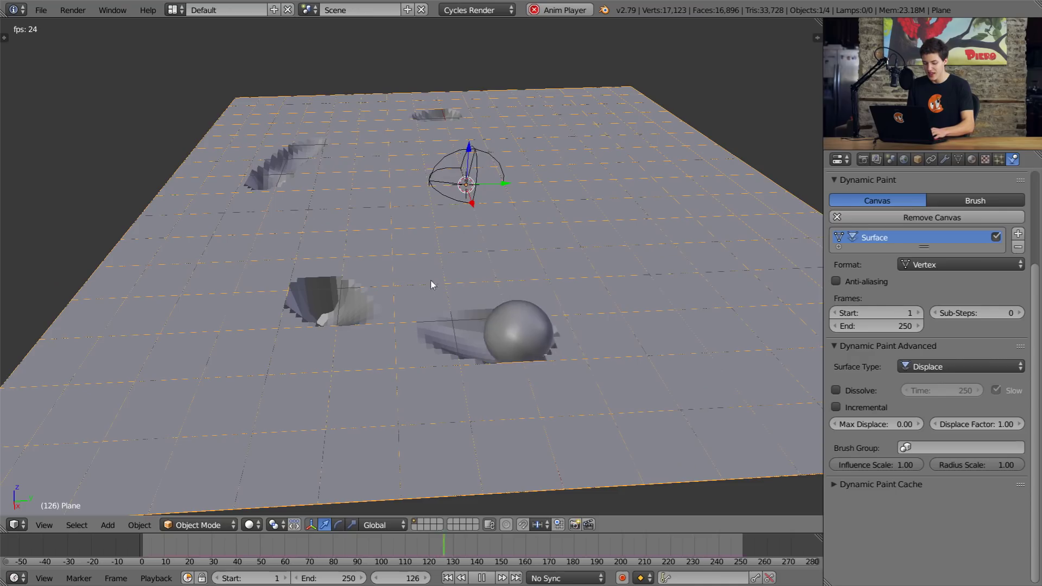
Apply smooth shading to the plane from the Tool Shelf, then view its modifiers.
key("t")
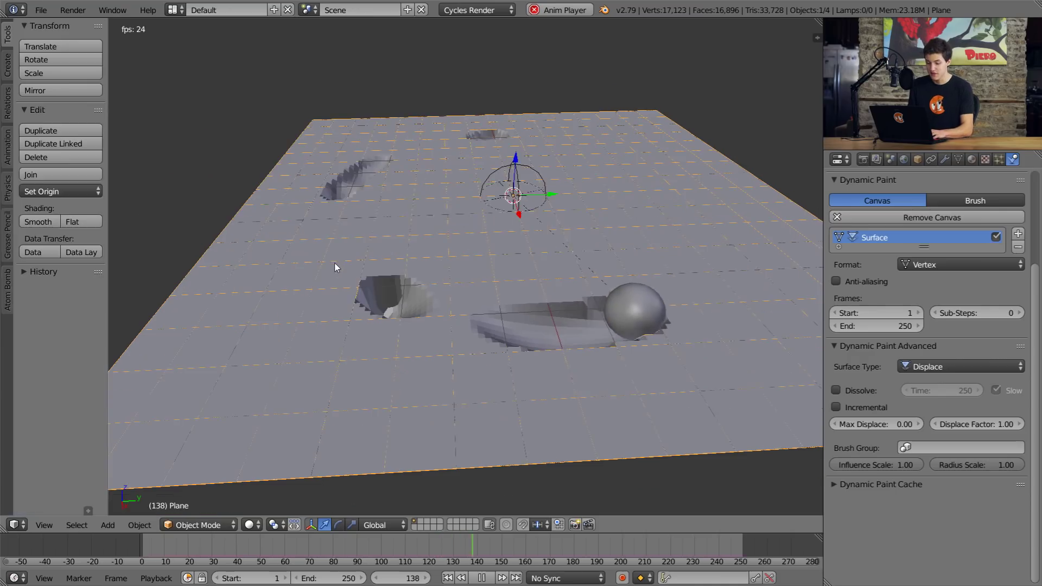
left_click(39, 222)
key("t")
left_click(945, 159)
Add a Subdivision Surface modifier to the plane, inspect it, then delete it.
left_click(903, 205)
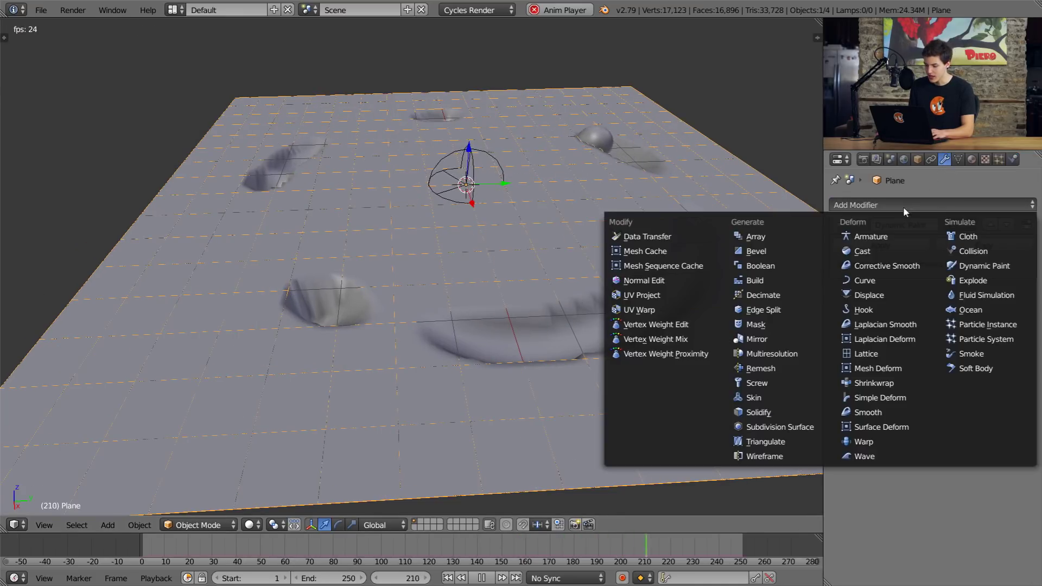
left_click(784, 428)
middle_click_drag(438, 308, 487, 284)
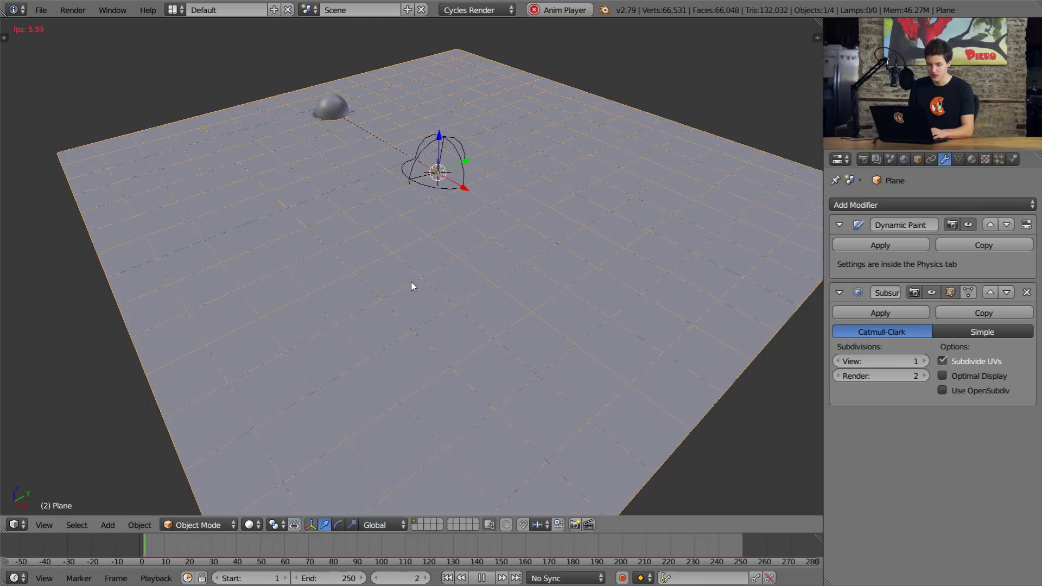
middle_click_drag(442, 286, 575, 272)
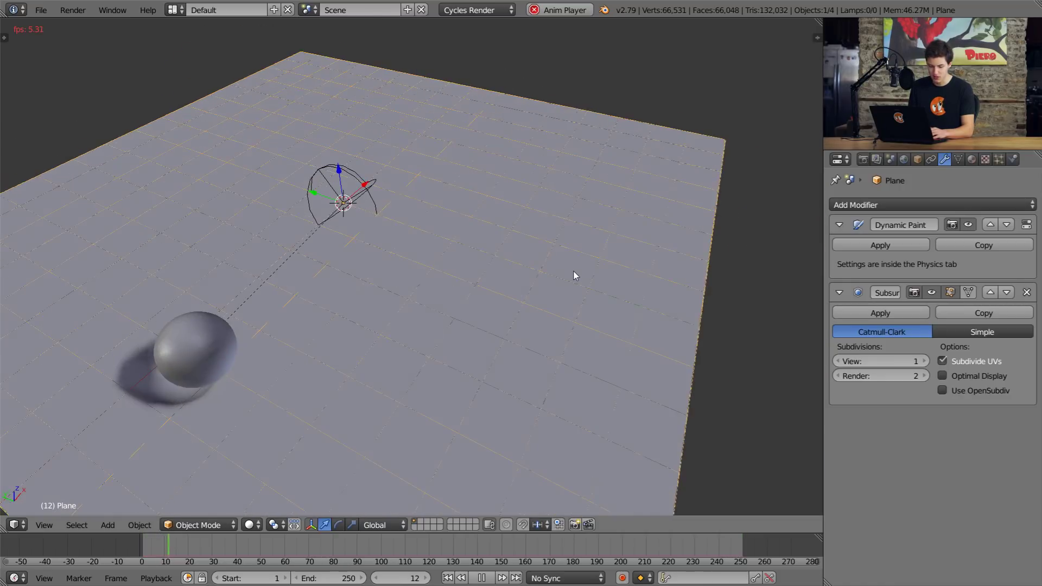
left_click(1028, 293)
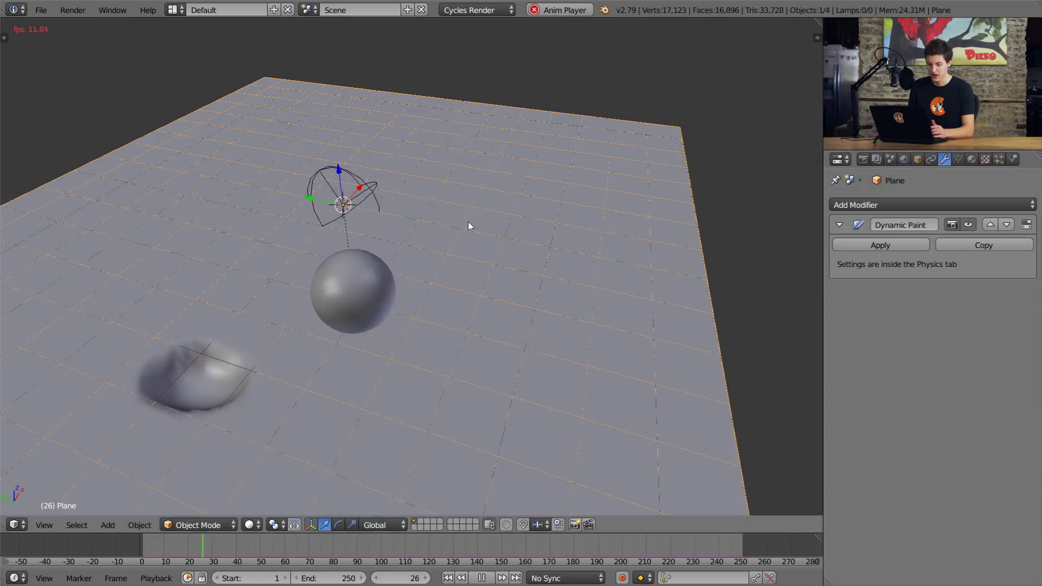
middle_click_drag(470, 226, 432, 251)
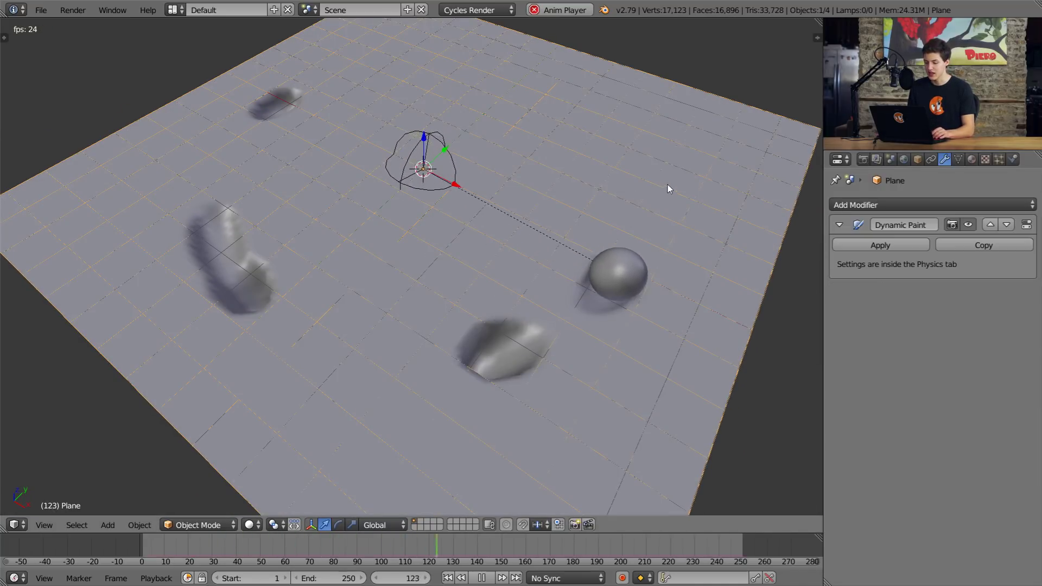
Set the Dynamic Paint canvas Surface Type to Weight.
left_click(1013, 159)
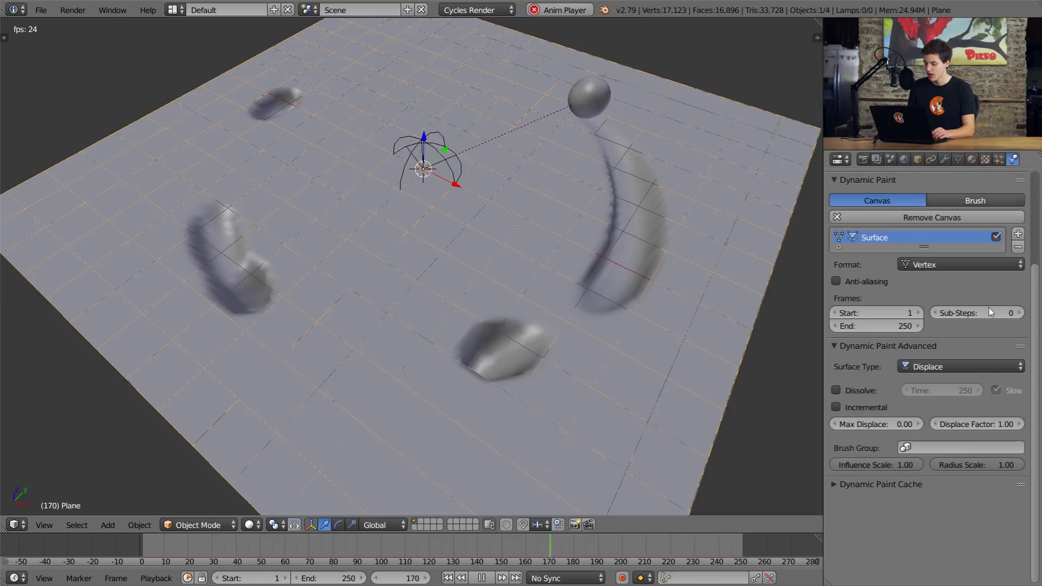
left_click(985, 365)
left_click(948, 320)
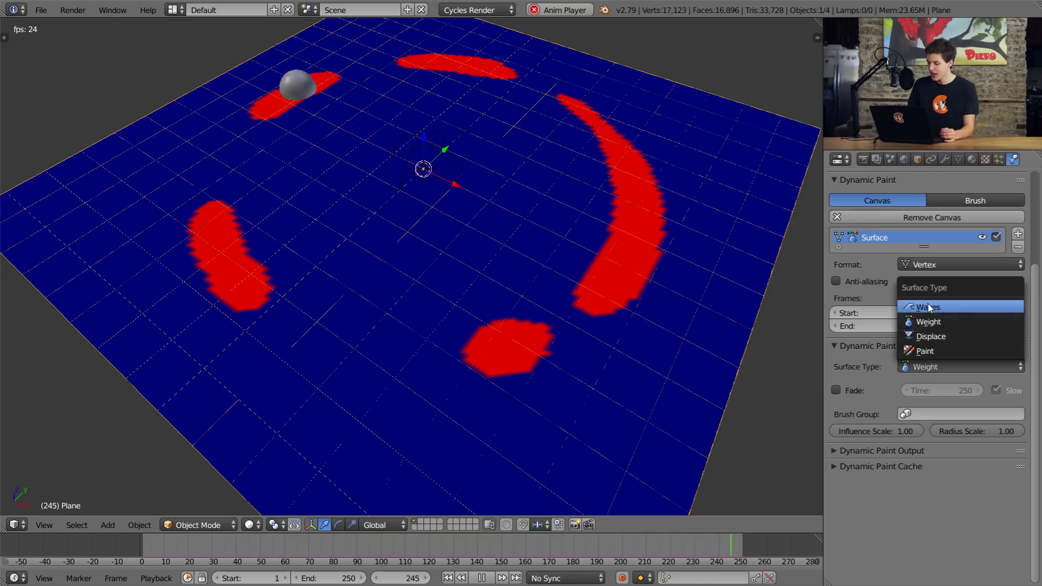
Switch the canvas Surface Type to Waves, watch the ripples, and enable Open Borders.
left_click(945, 305)
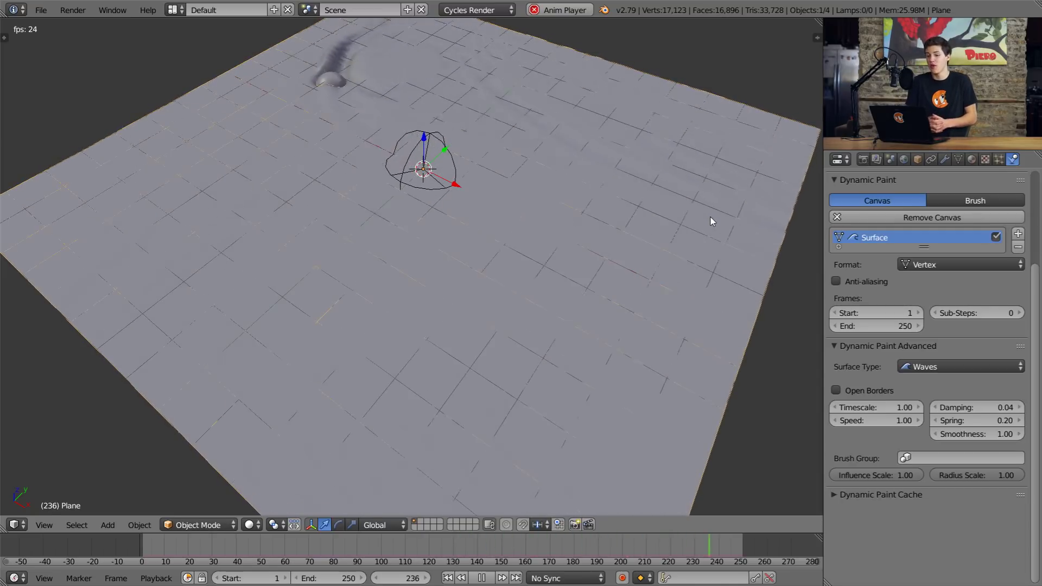
middle_click_drag(711, 217, 623, 139)
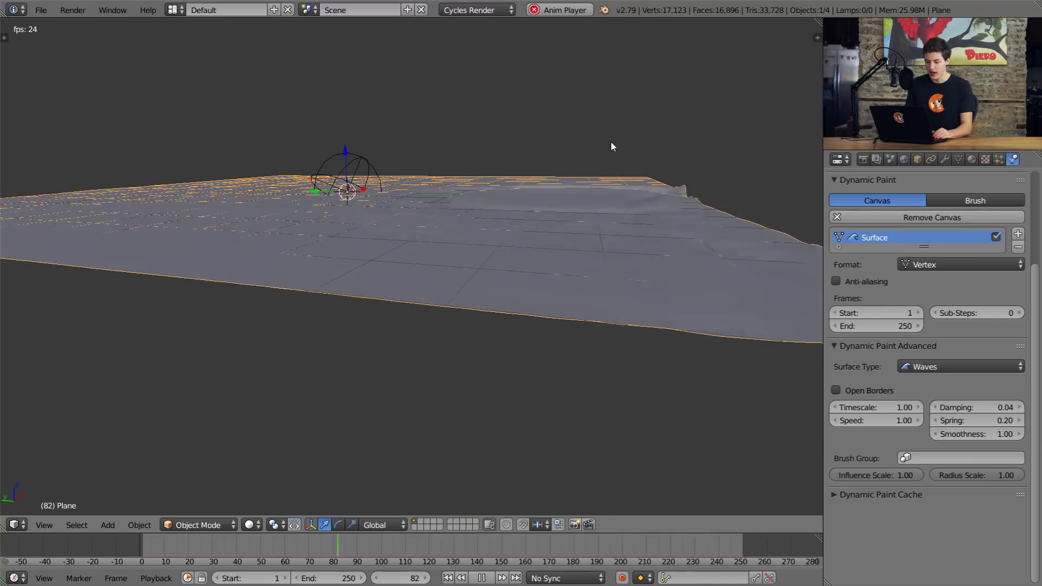
middle_click_drag(577, 179, 464, 233)
middle_click_drag(531, 174, 484, 187)
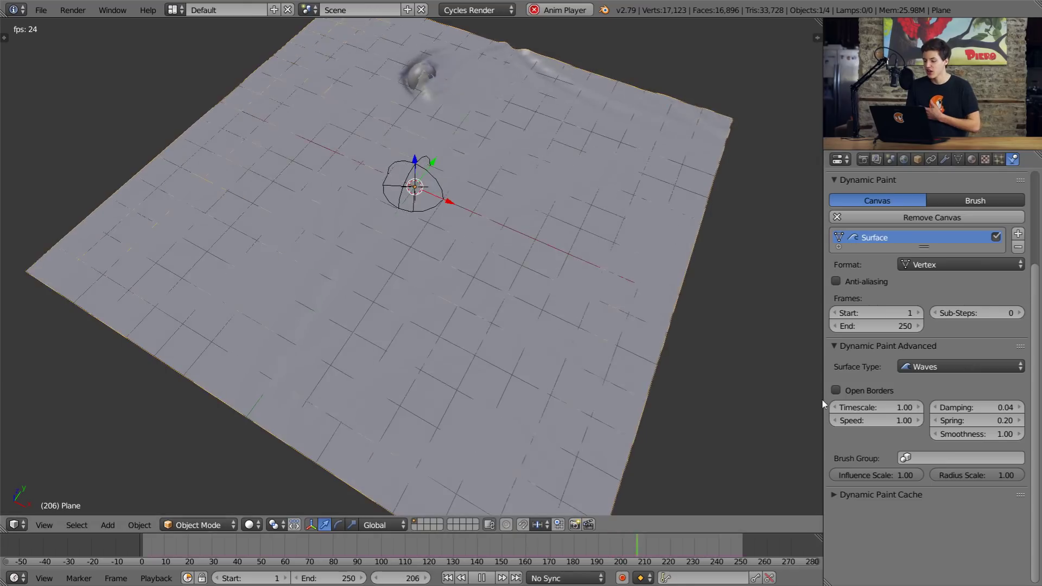
left_click(836, 390)
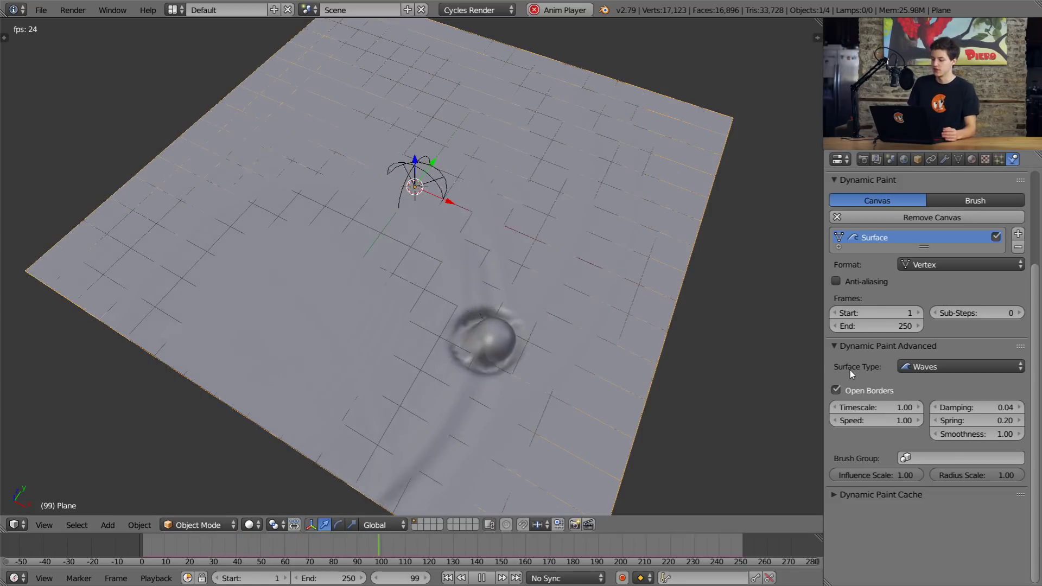
Disable Open Borders and set the canvas Surface Type back to Displace.
left_click(843, 388)
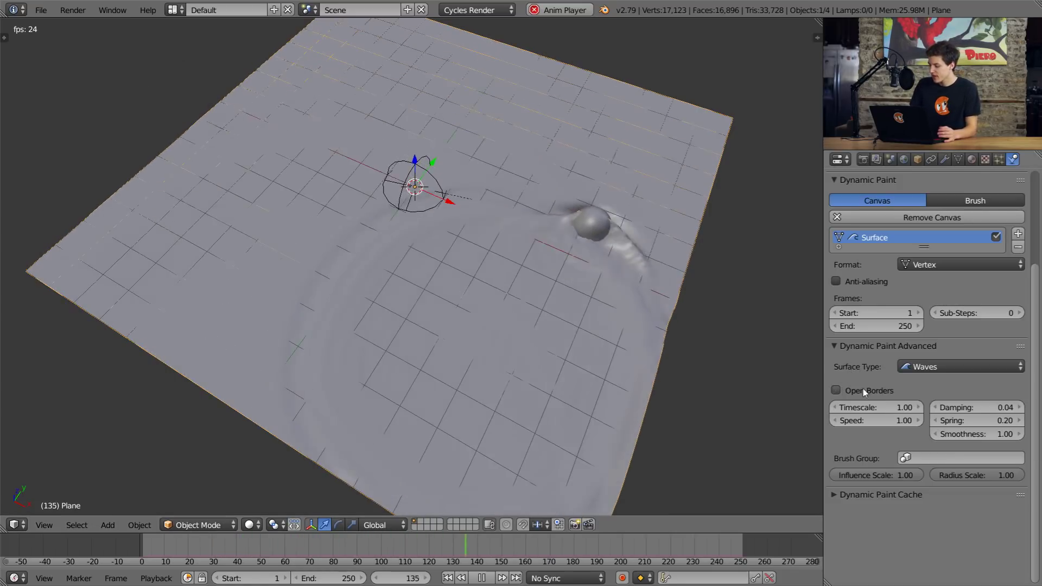
left_click(939, 367)
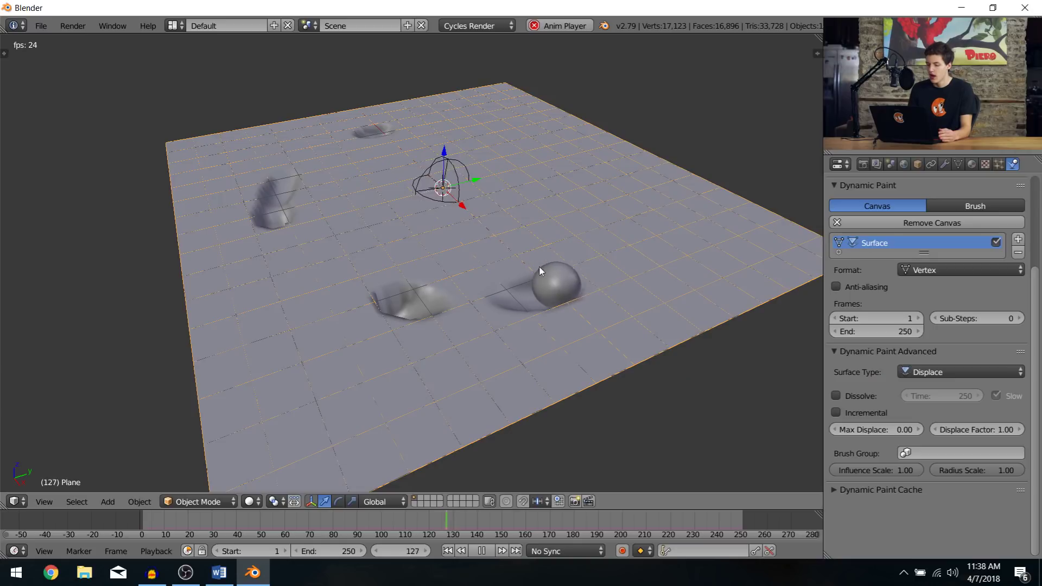
Set the canvas Surface Type to Paint and expand the Dynamic Paint Effects panel.
left_click(921, 373)
left_click(933, 356)
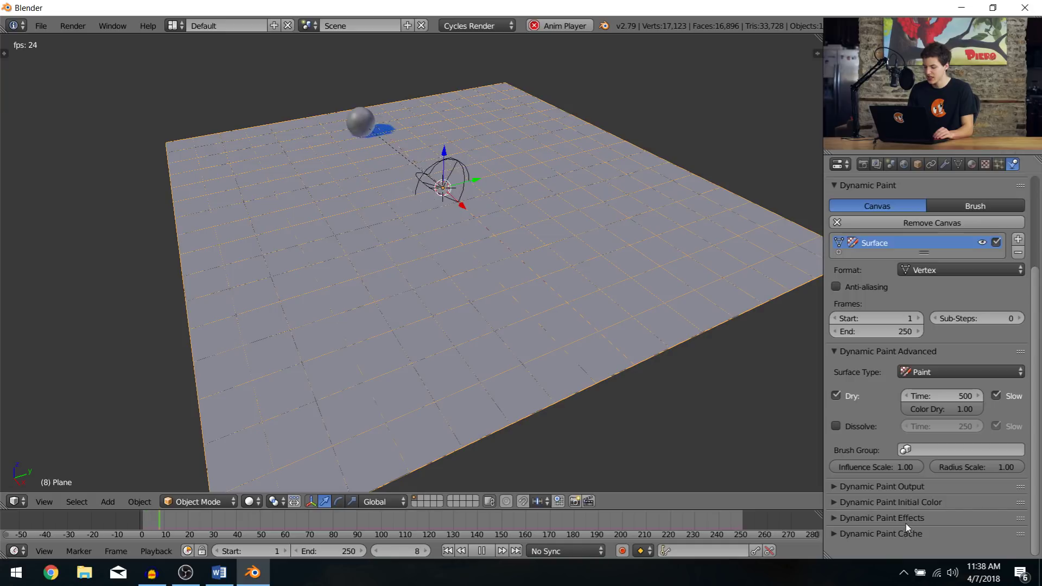
left_click(907, 521)
scroll(940, 461, "down", 2)
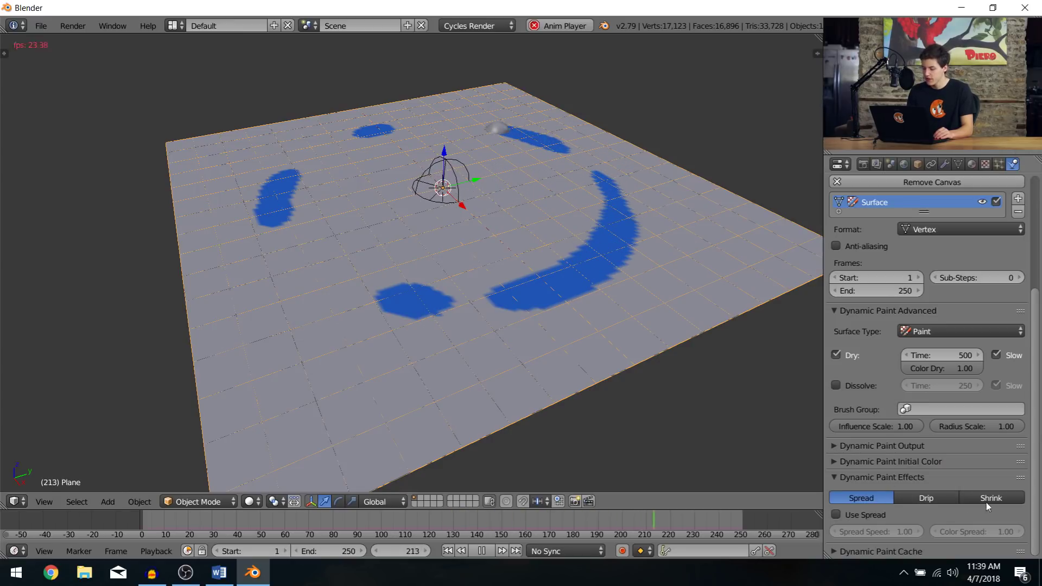
Enable Spread, lower Spread Speed, set Color Spread to 1.86, then disable Spread.
left_click(927, 500)
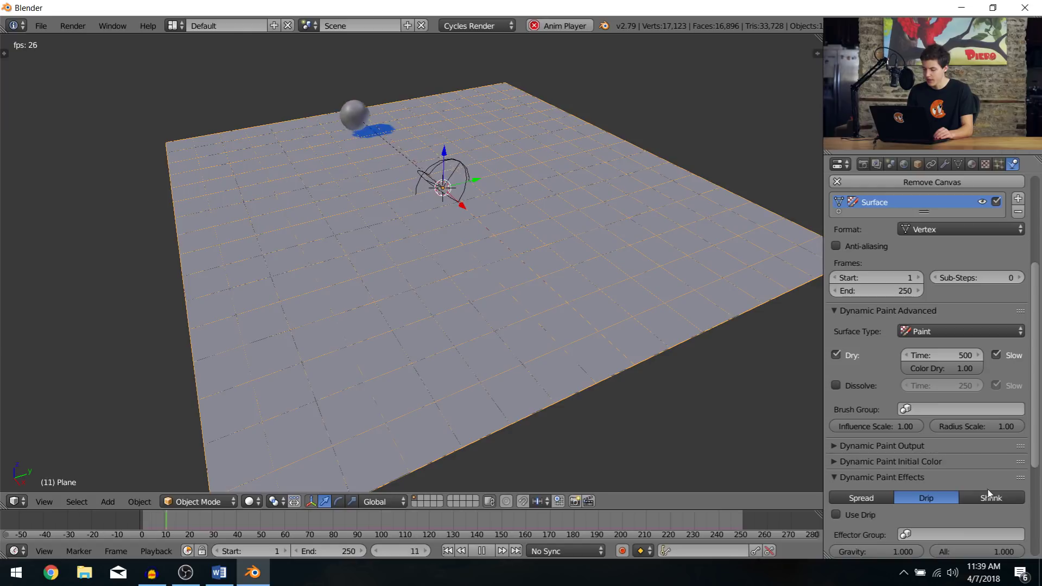
left_click(991, 498)
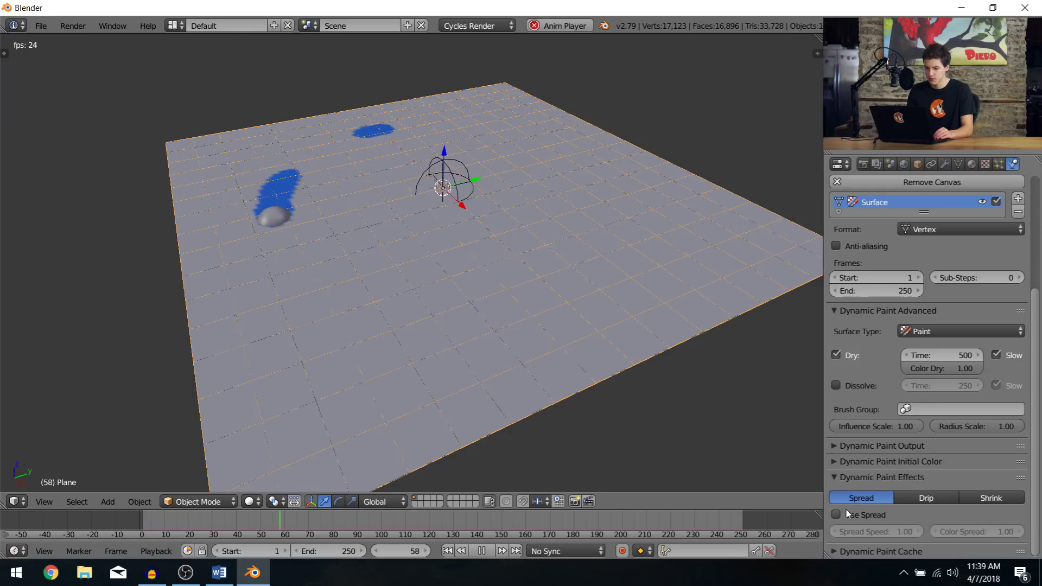
left_click(845, 514)
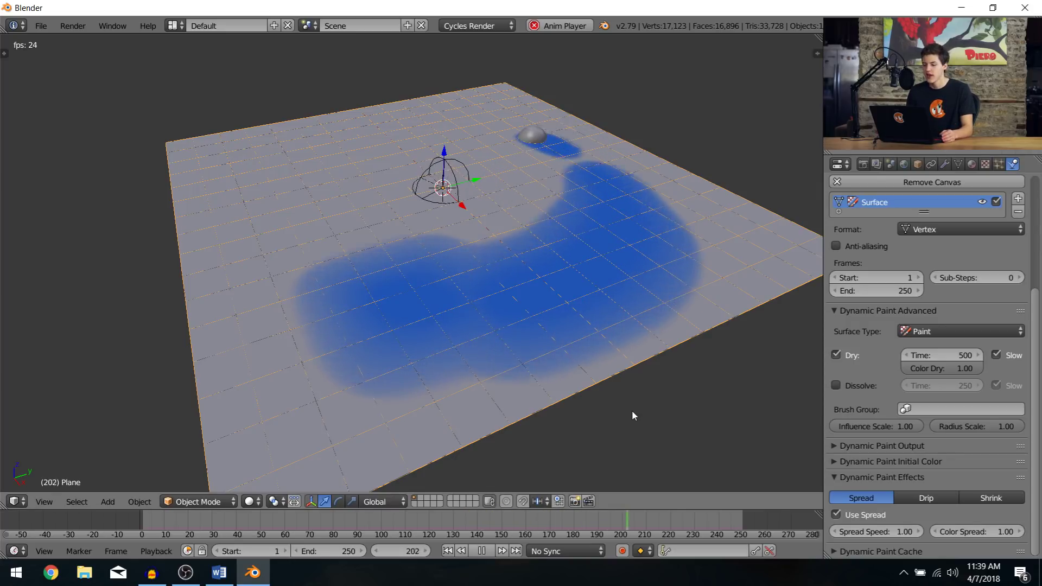
left_click_drag(894, 533, 889, 533)
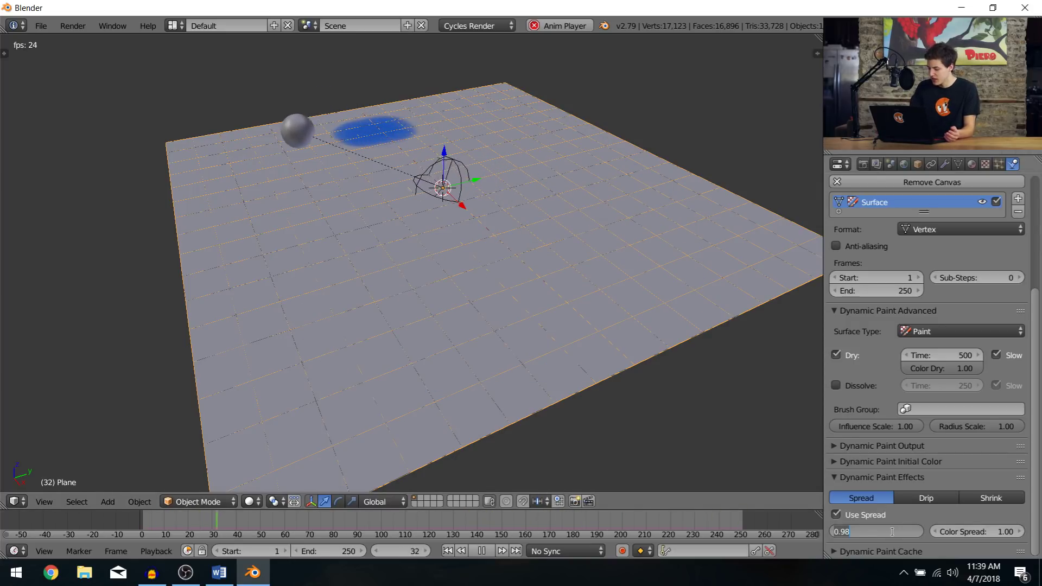
left_click_drag(985, 532, 1009, 531)
left_click(985, 532)
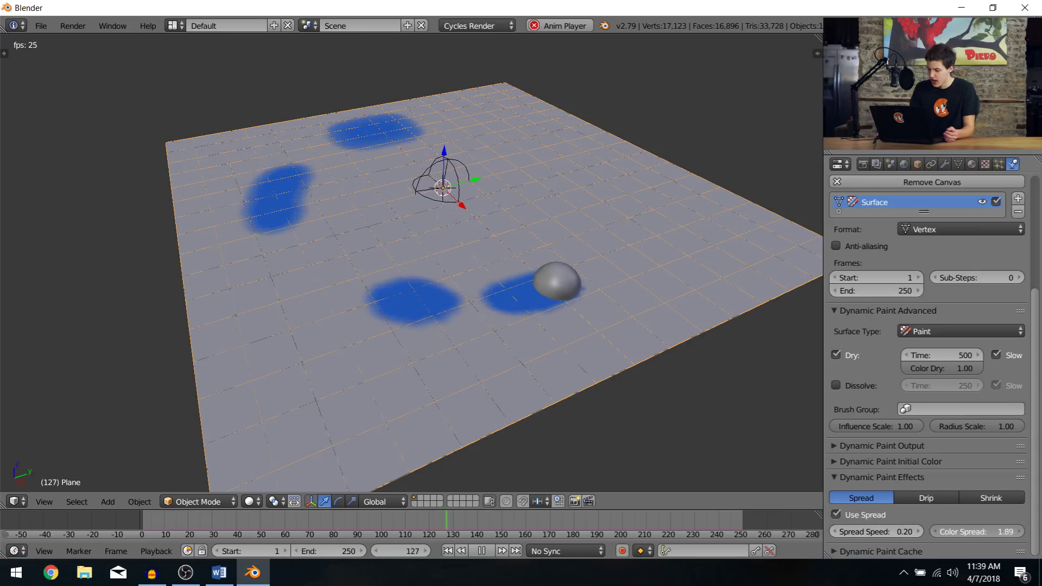
type("1.86")
key("Escape")
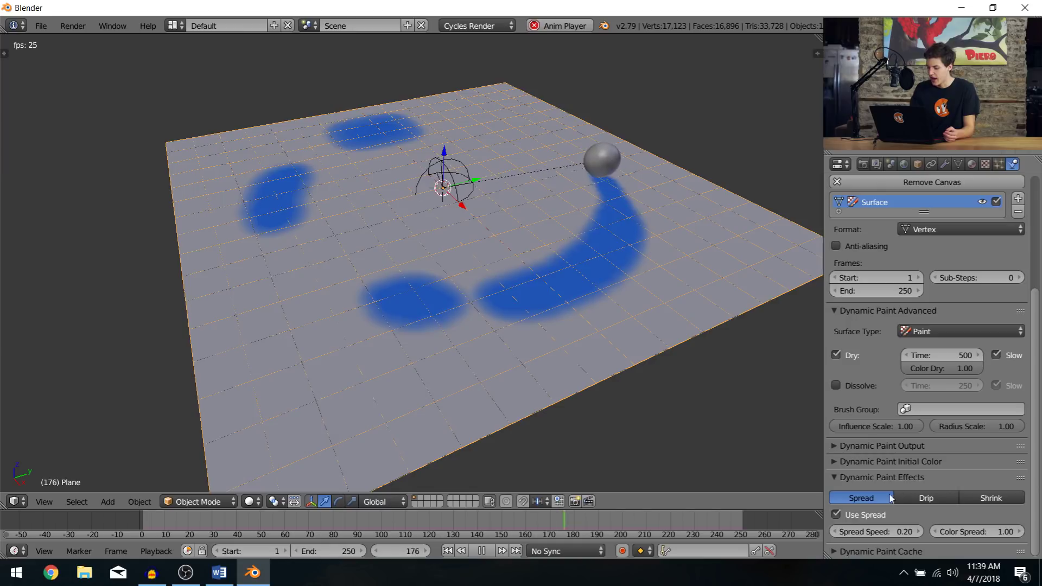
left_click(876, 516)
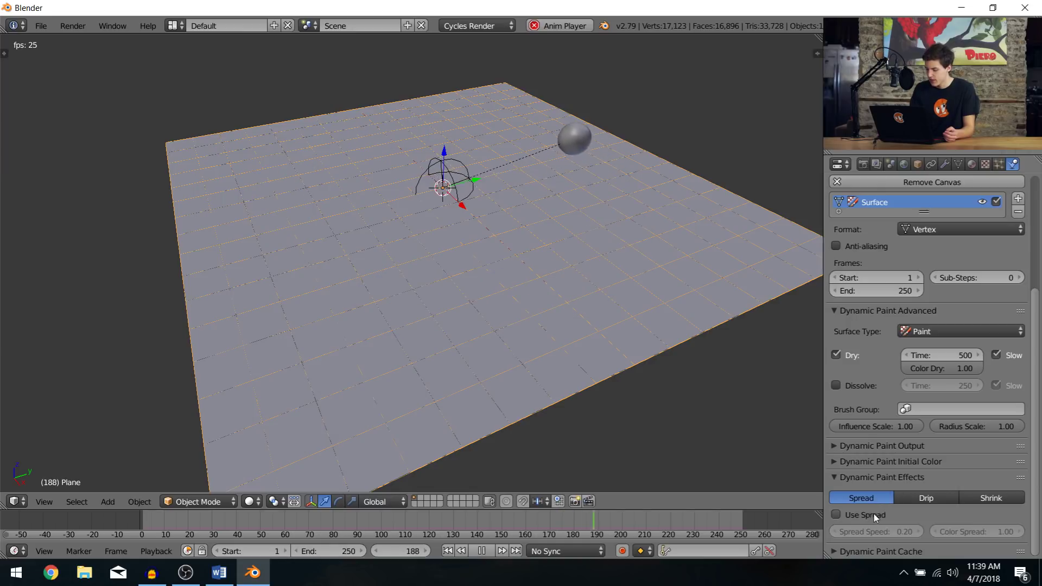
Tilt the plane by rotating it around the X axis.
left_click(917, 498)
middle_click_drag(613, 388, 592, 364)
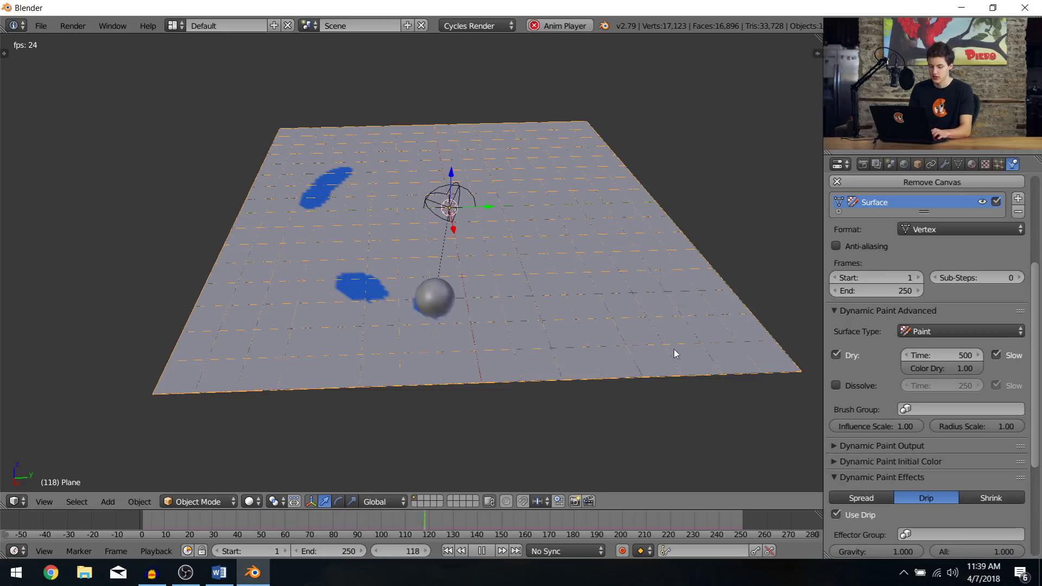
key("r")
key("x")
left_click(668, 387)
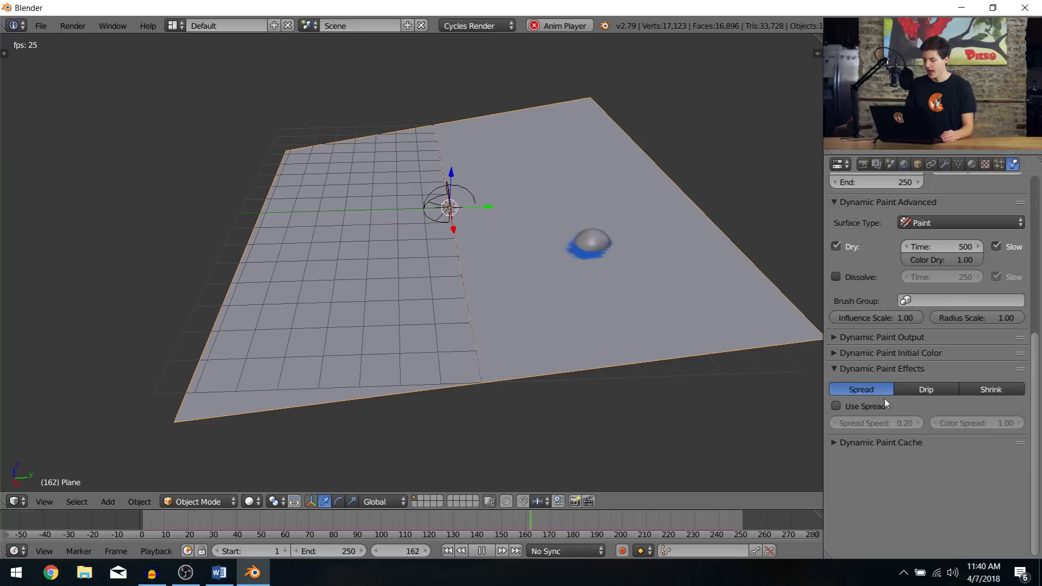
Enable the Drip and Shrink paint effects on the canvas.
left_click(870, 404)
left_click(986, 390)
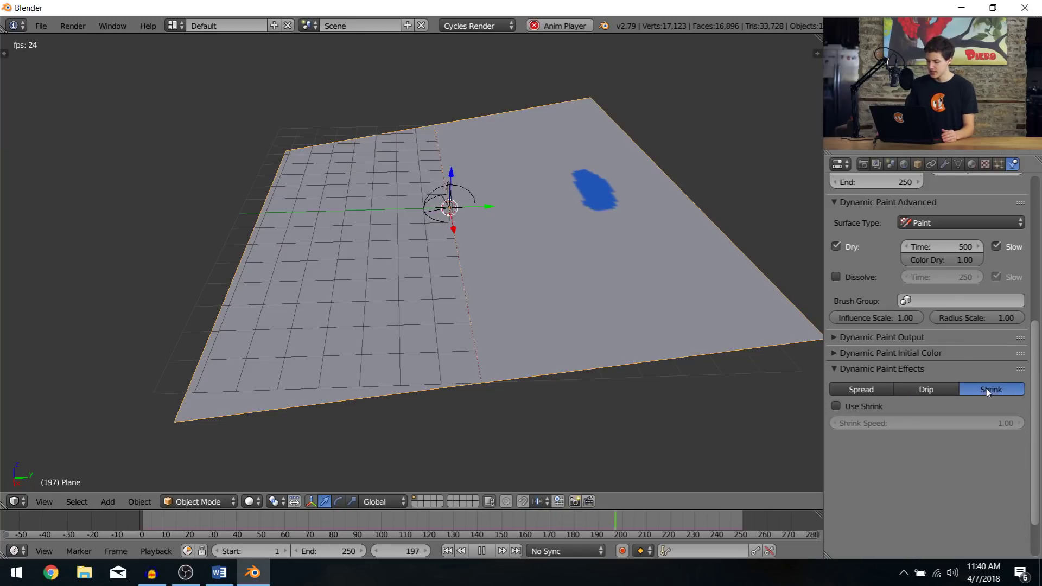
left_click(867, 404)
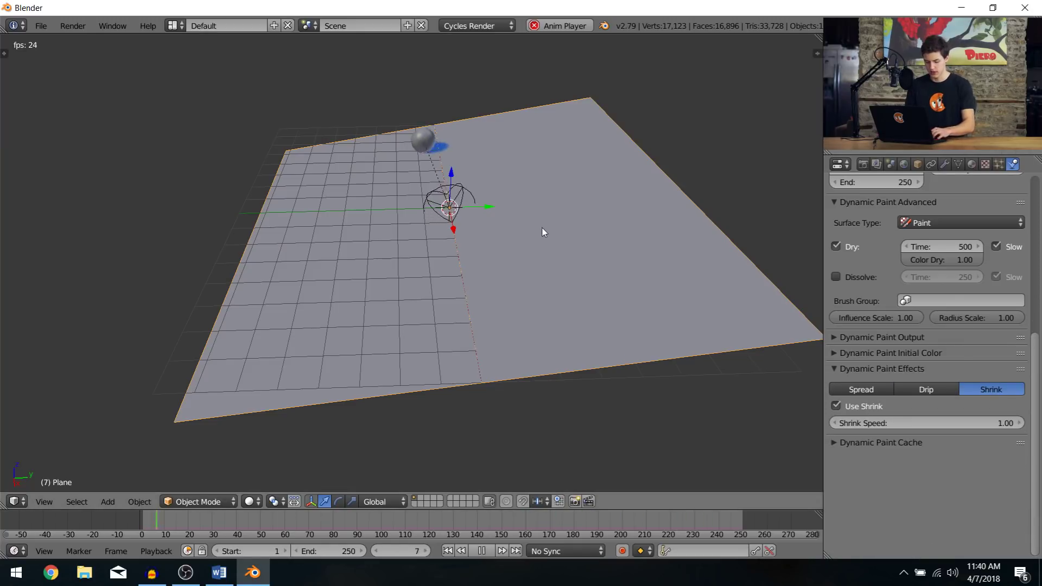